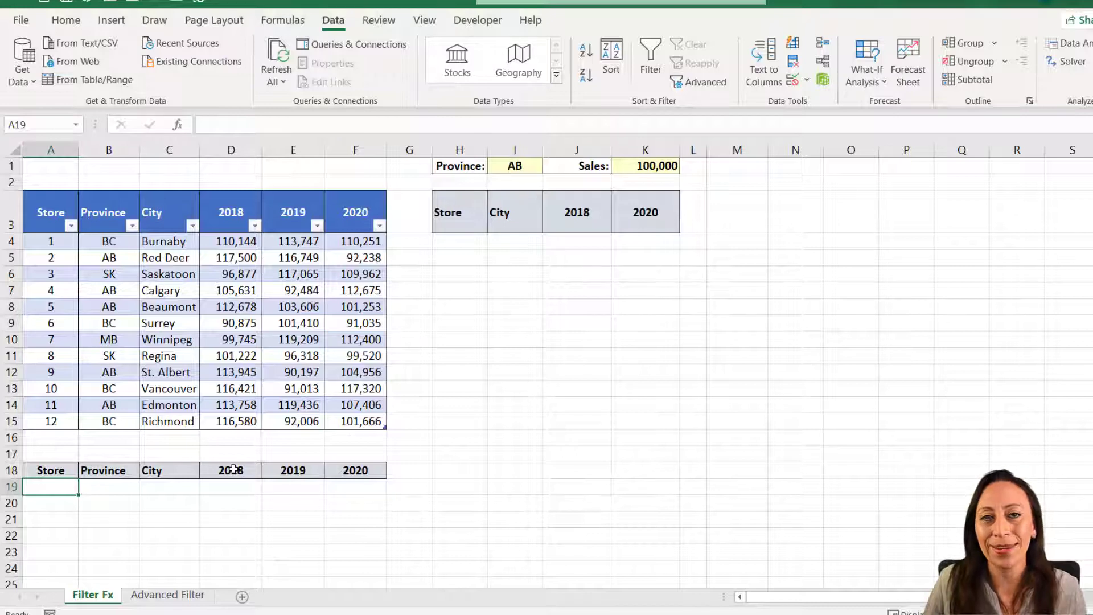
# Step: In A19, start =FILTER(FilterFunction,(FilterFunction[Province]=I1 to match stores to the province in I1
pyautogui.write('=f')
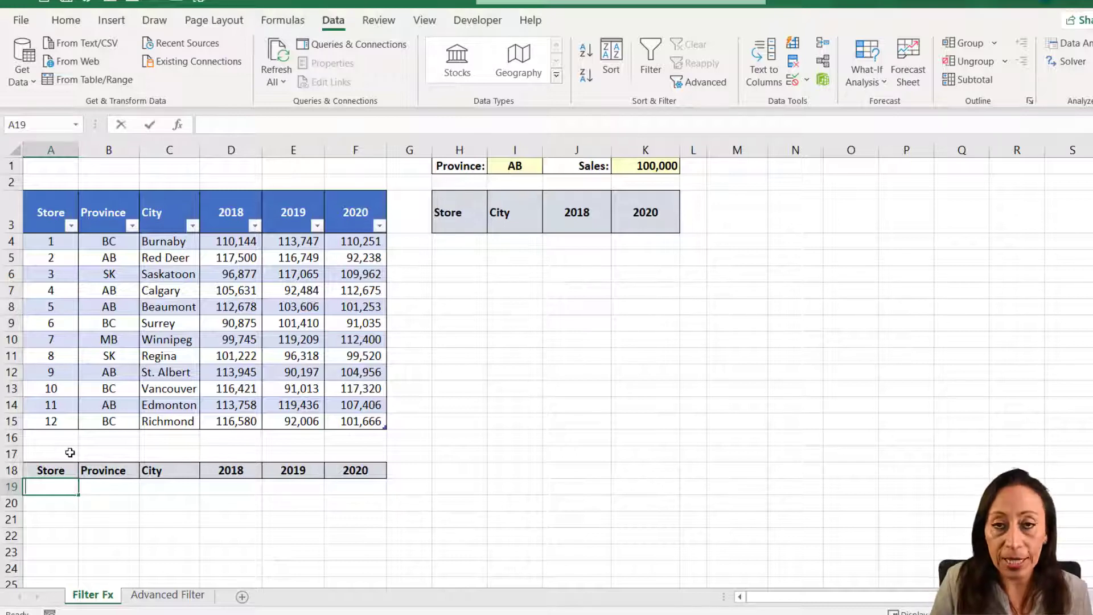
pyautogui.write('il')
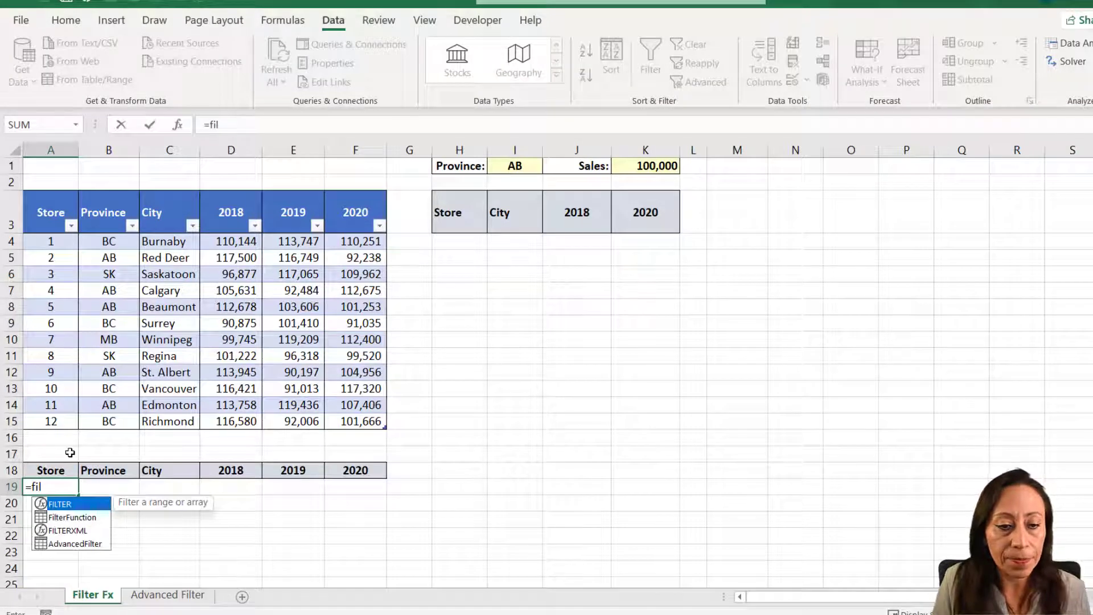
pyautogui.press('Tab')
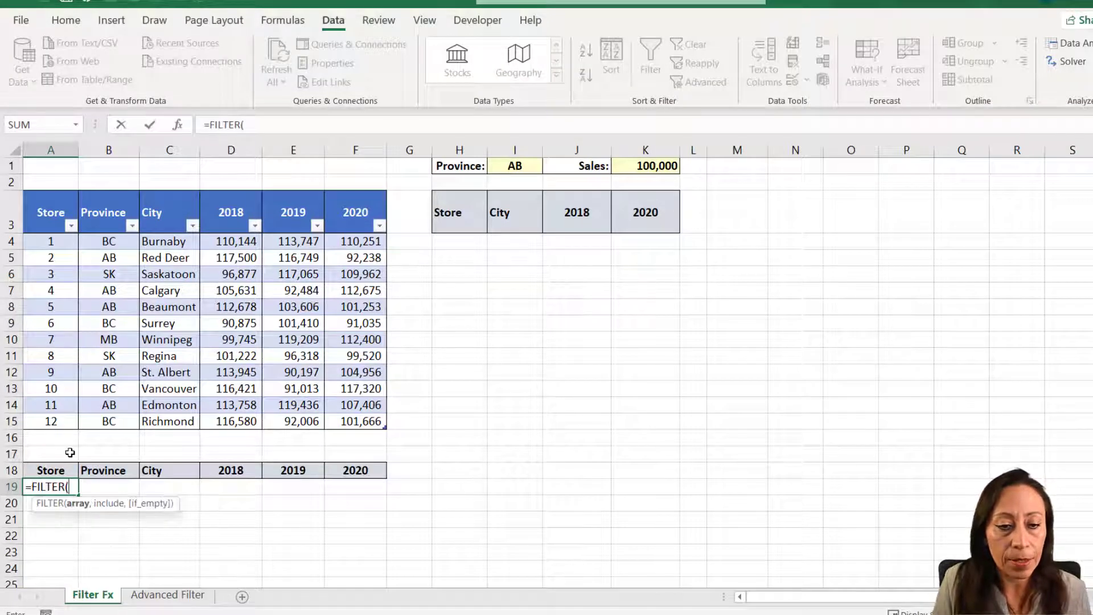
pyautogui.click(21, 188)
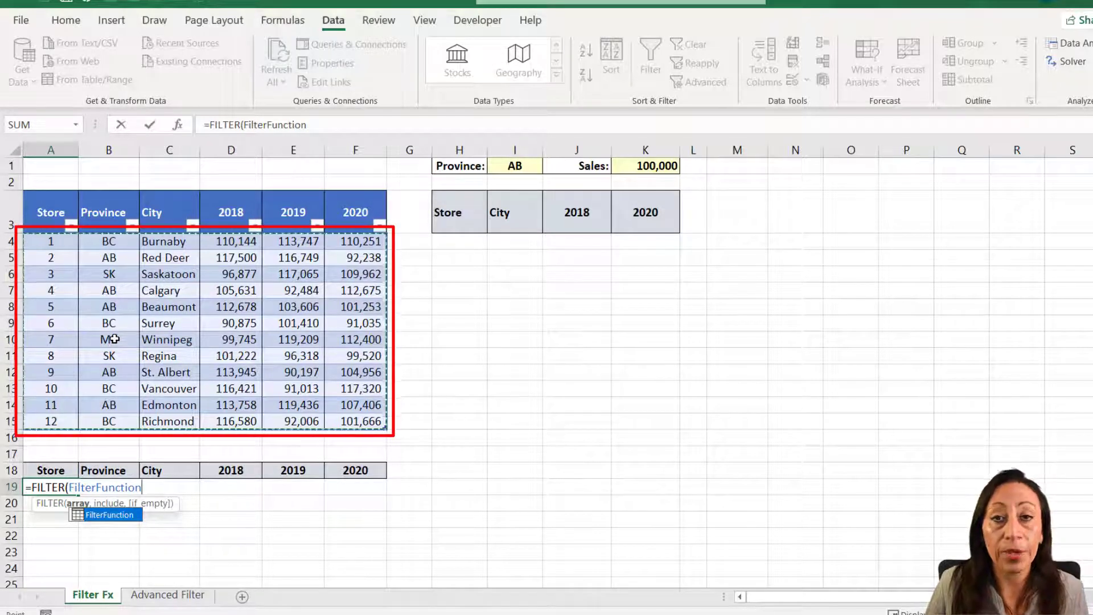
pyautogui.write(',(')
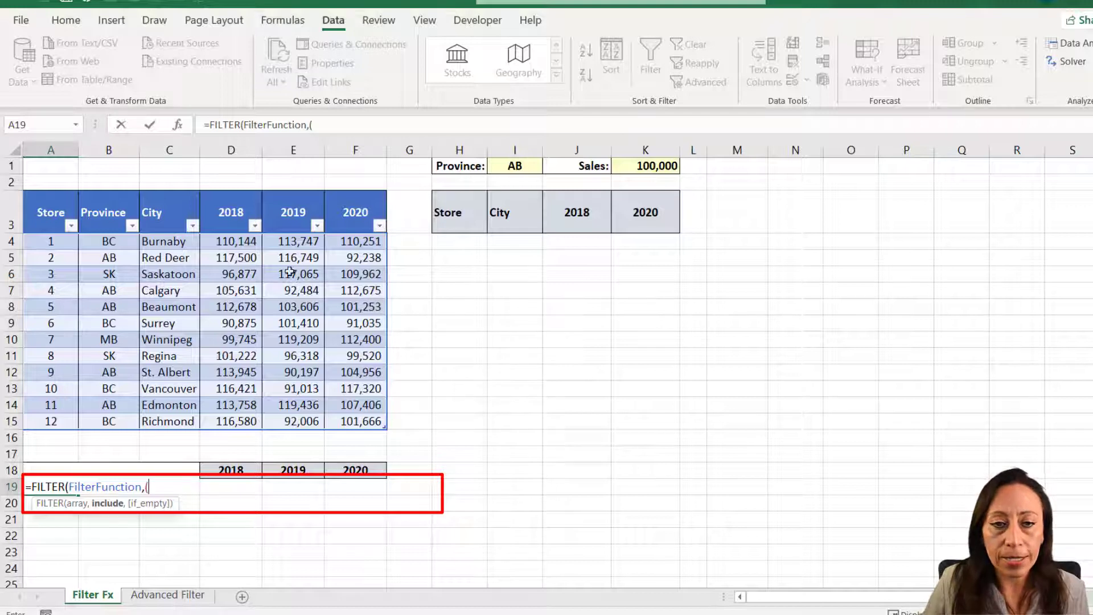
pyautogui.click(110, 197)
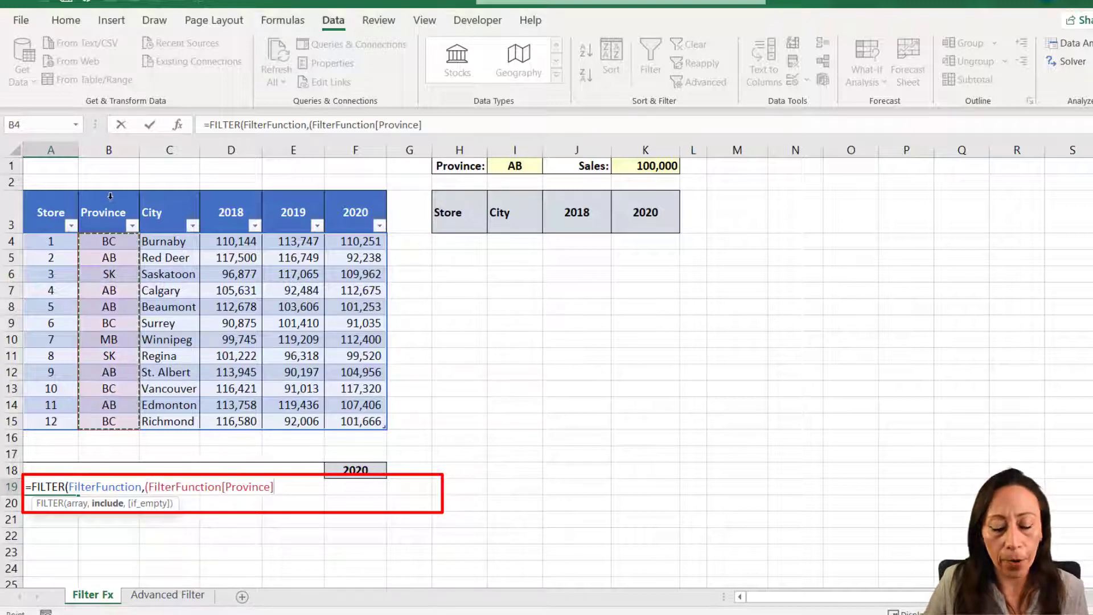
pyautogui.write('=')
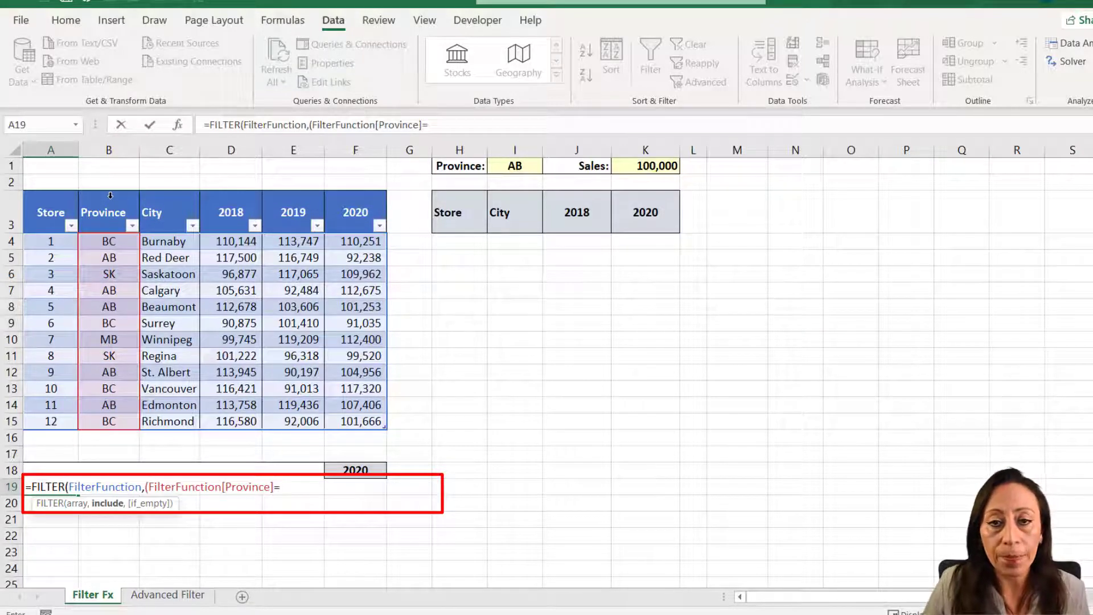
pyautogui.click(536, 161)
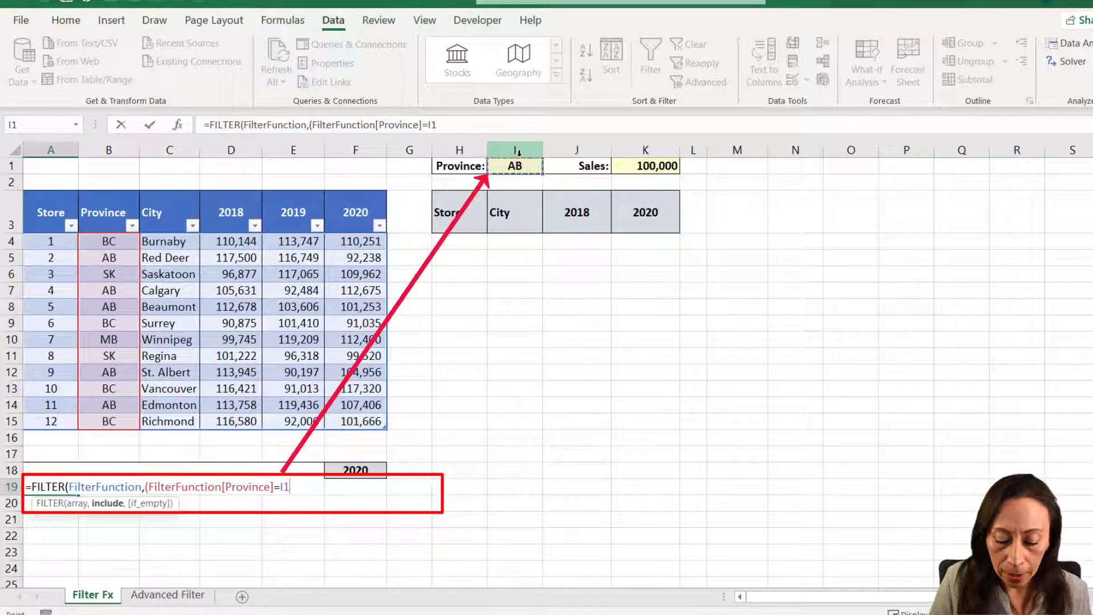
# Step: Add the condition FilterFunction[2019]>=K1 and close the formula's parentheses
pyautogui.write(')*')
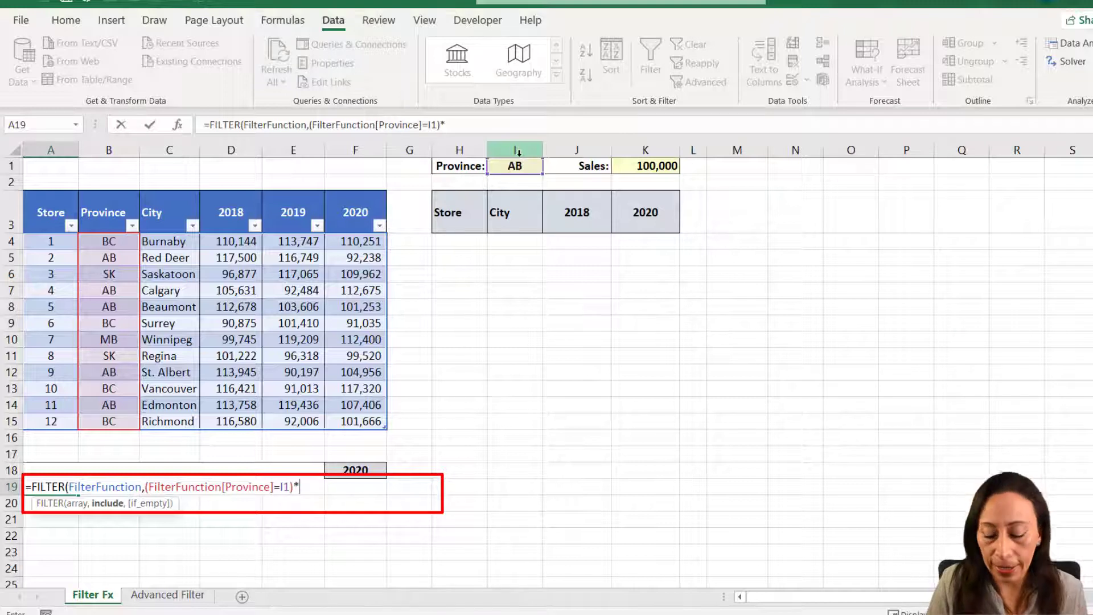
pyautogui.write('(')
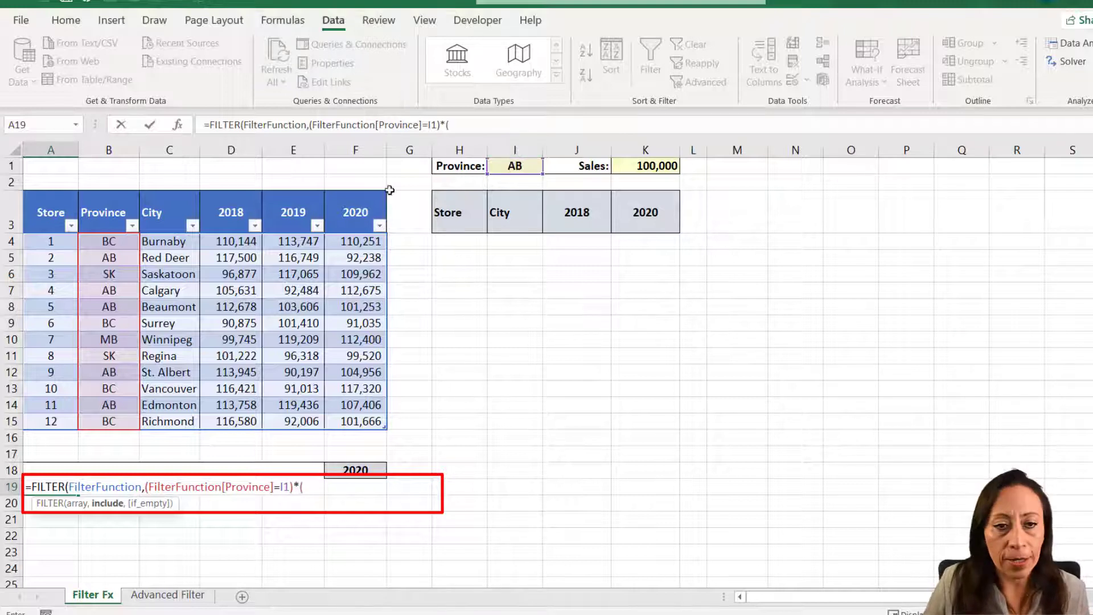
pyautogui.click(295, 192)
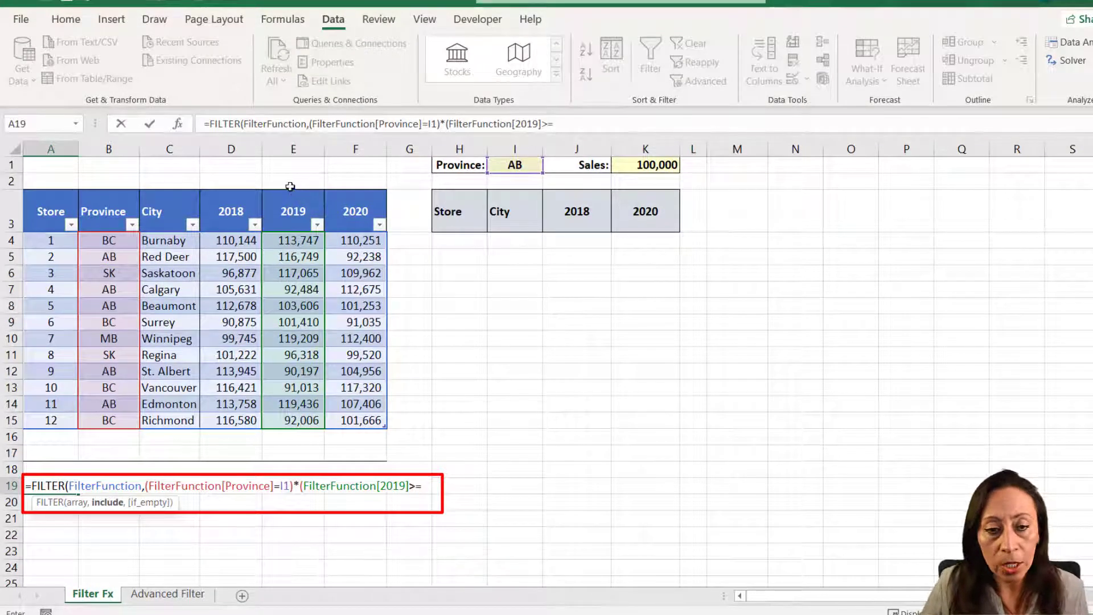
pyautogui.click(658, 166)
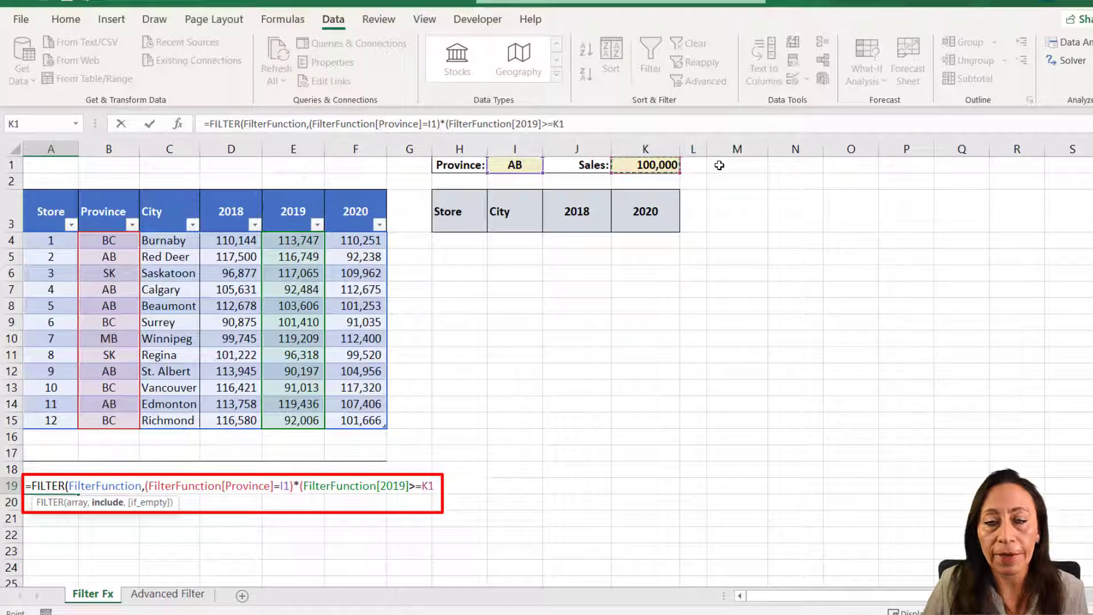
pyautogui.write(')')
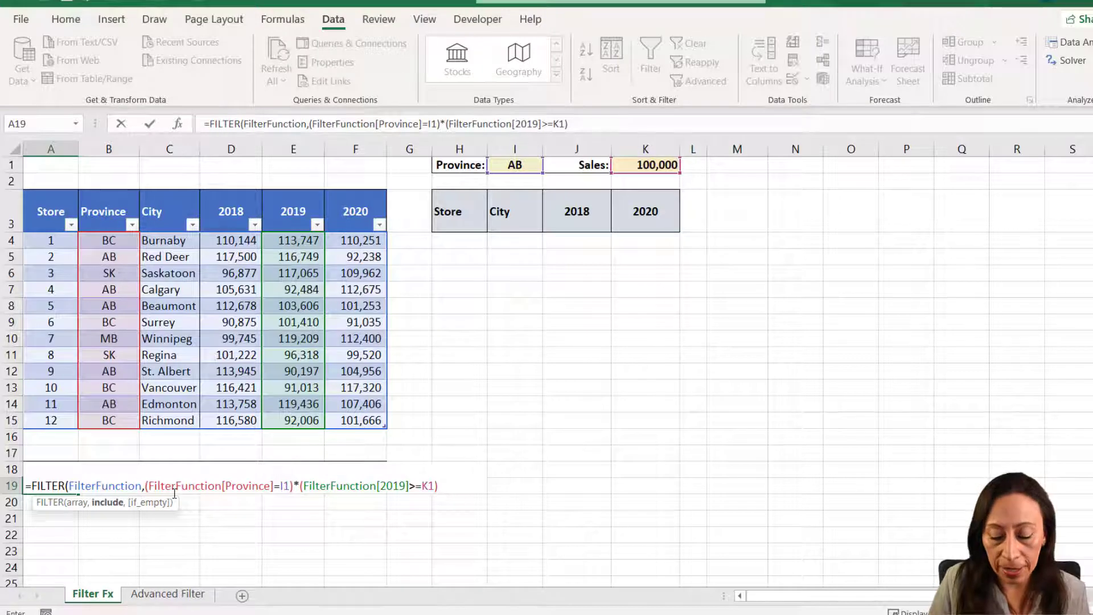
# Step: Enter the A19 FILTER formula so the matching AB stores spill below the table
pyautogui.write(')')
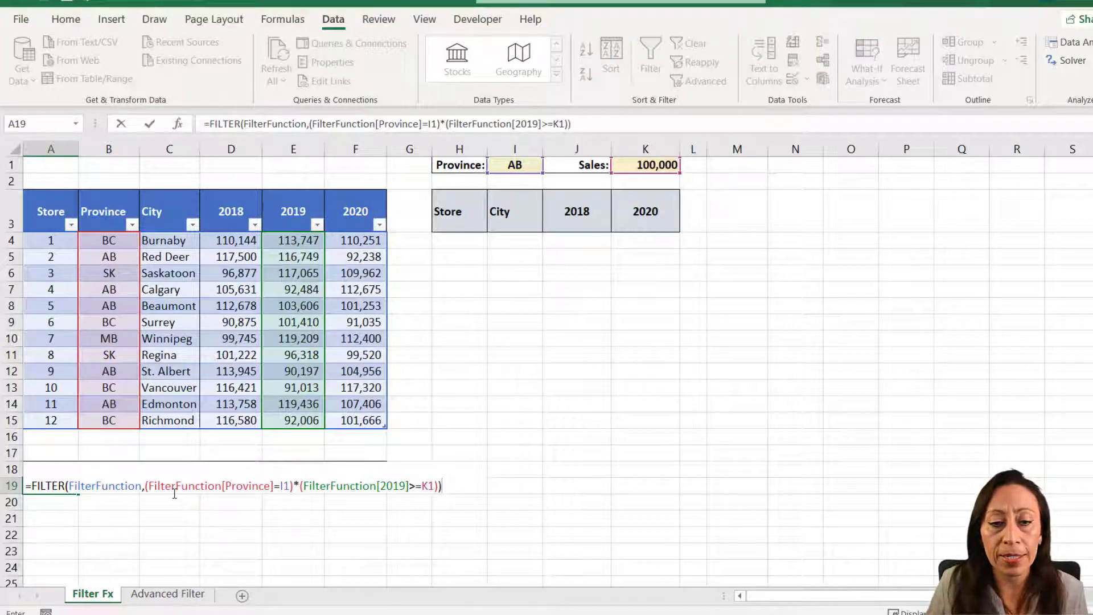
pyautogui.press('Return')
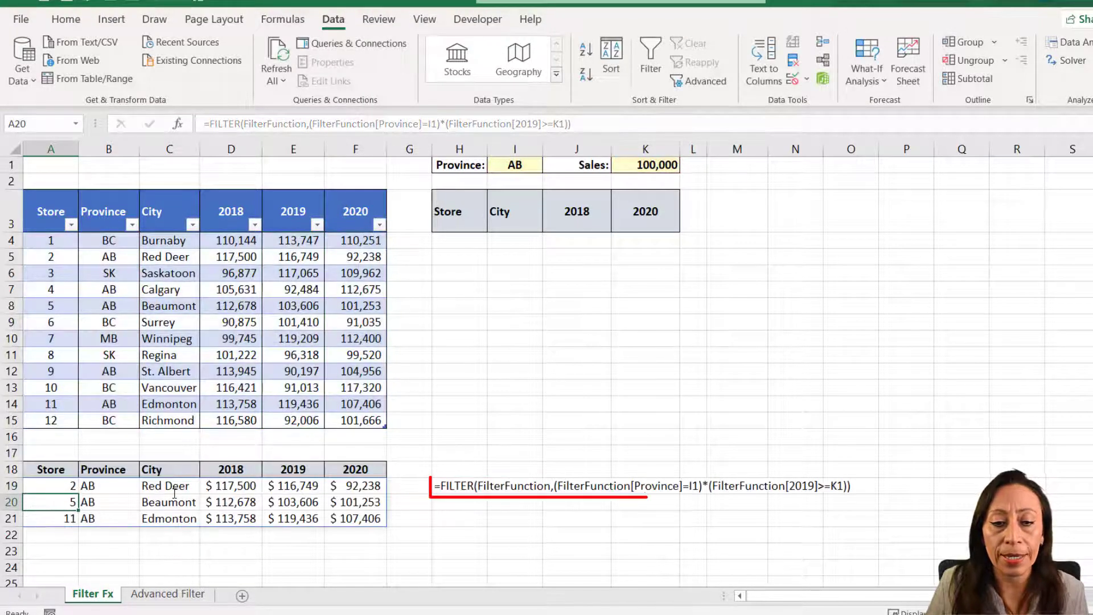
pyautogui.click(461, 500)
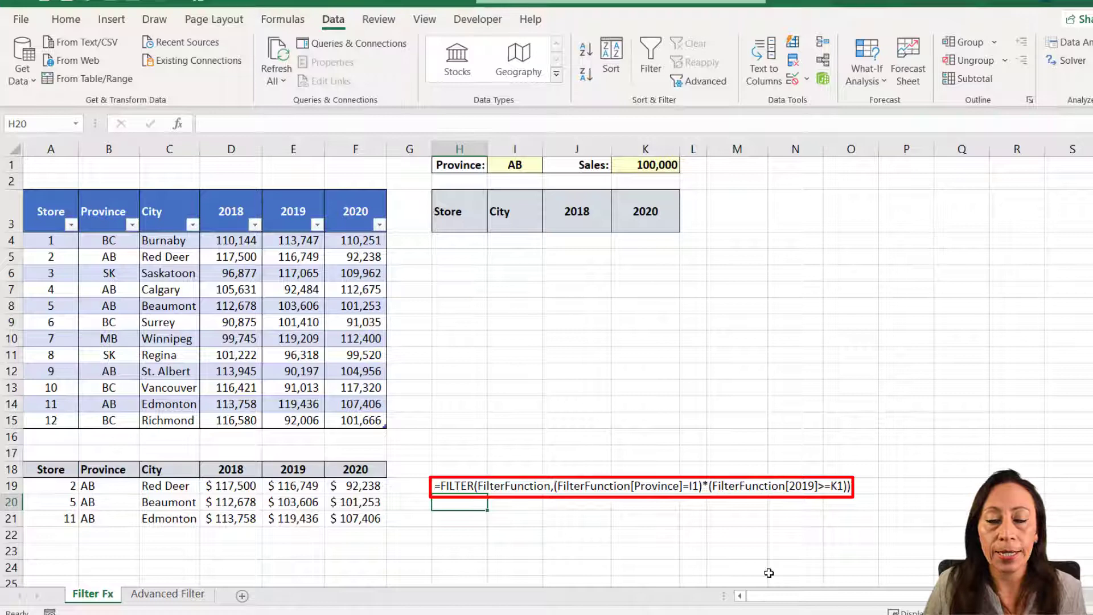
pyautogui.click(50, 488)
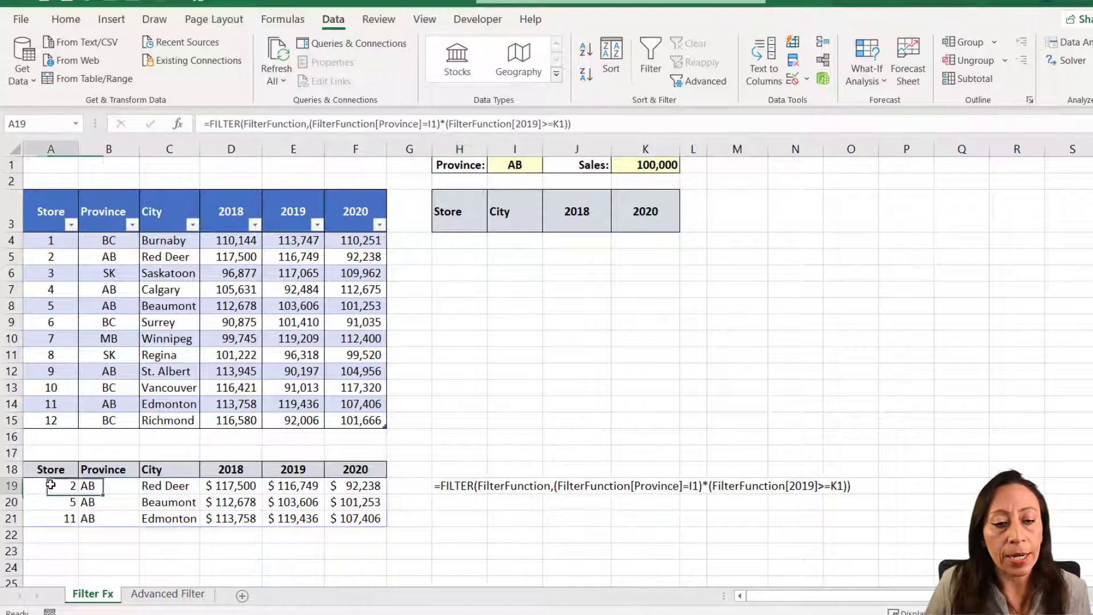
# Step: Lower the 2019 sales threshold in K1 to 50000
pyautogui.click(625, 168)
pyautogui.write('5')
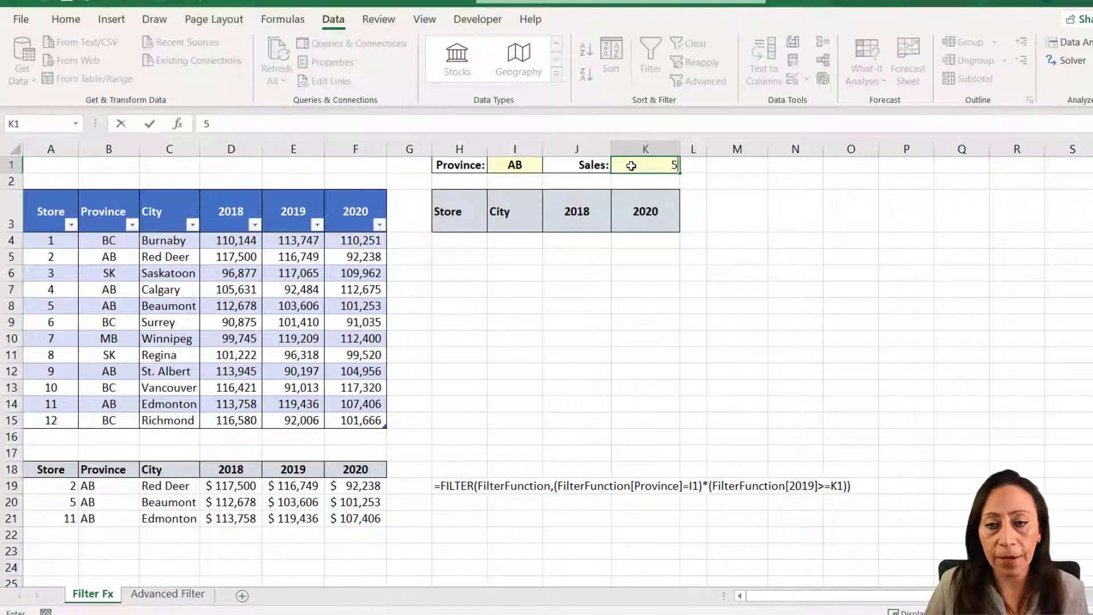
pyautogui.write('0000')
pyautogui.press('Return')
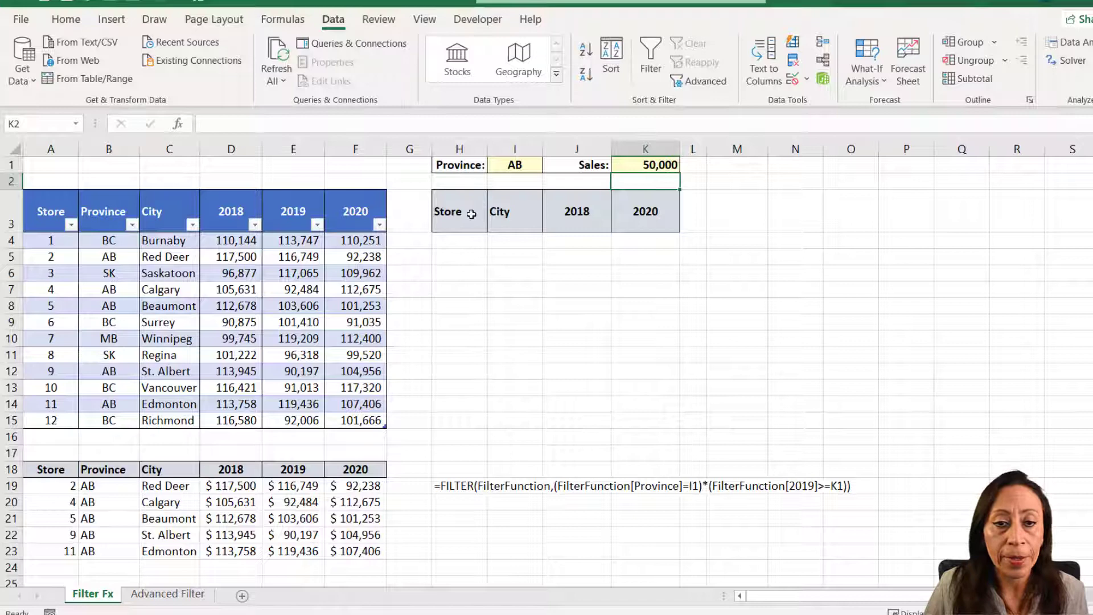
pyautogui.click(454, 240)
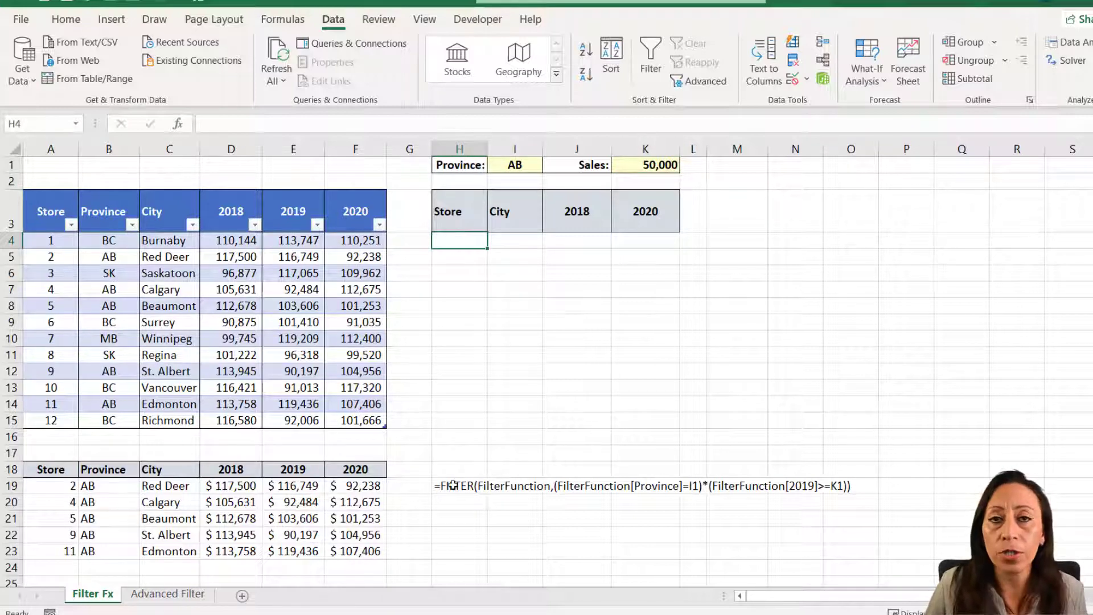
# Step: Copy the A19 FILTER formula text and begin a new =filter( formula in H4
pyautogui.moveTo(208, 124); pyautogui.dragTo(587, 122)
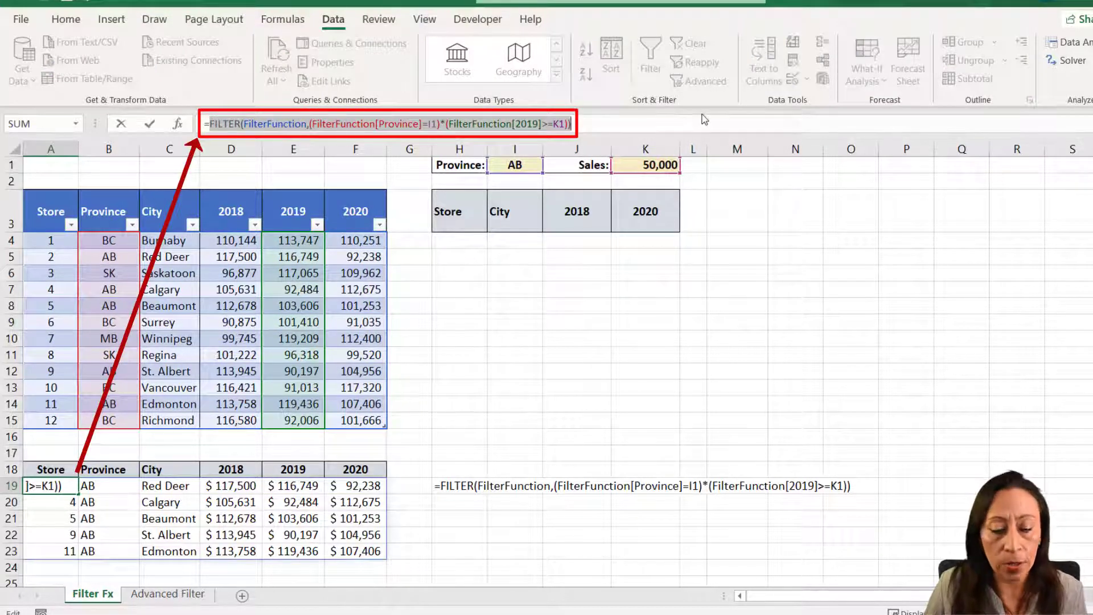
pyautogui.hotkey('ctrl', 'c')
pyautogui.press('Escape')
pyautogui.click(470, 237)
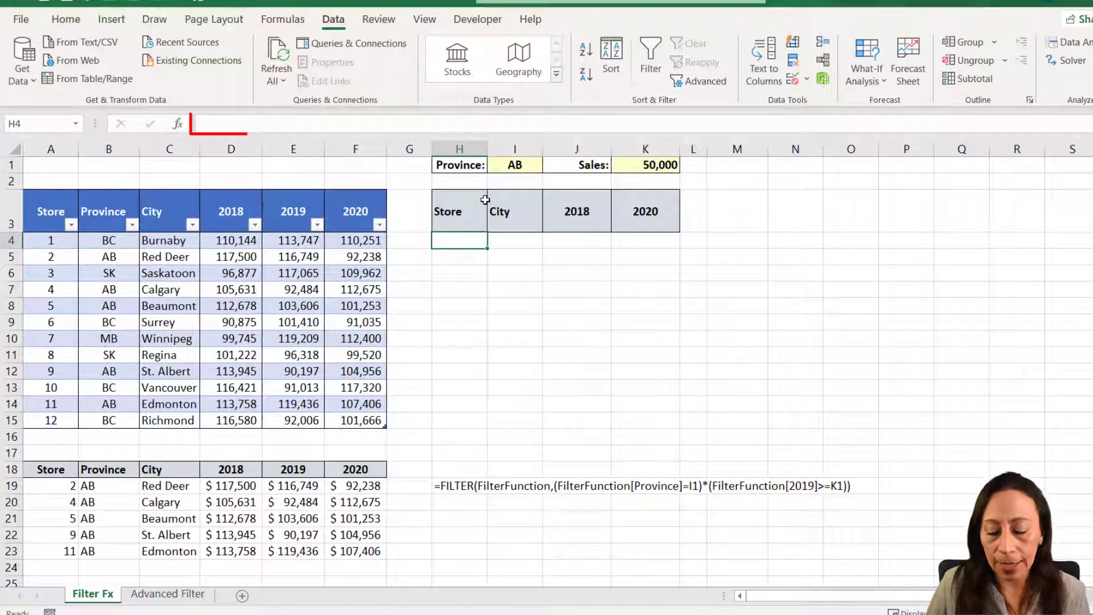
pyautogui.write('=filter')
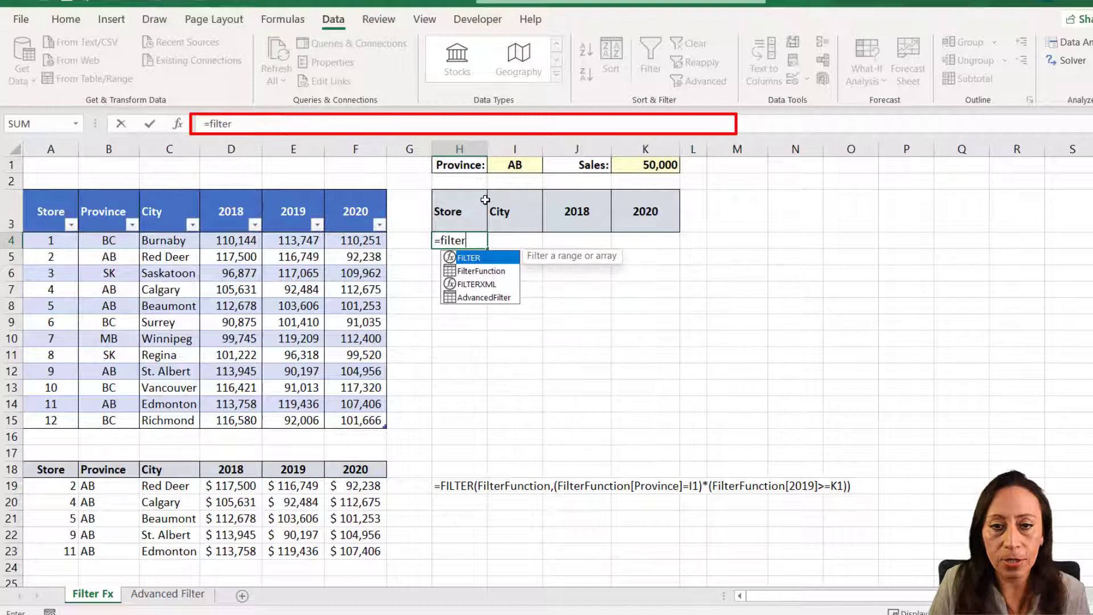
pyautogui.write('(')
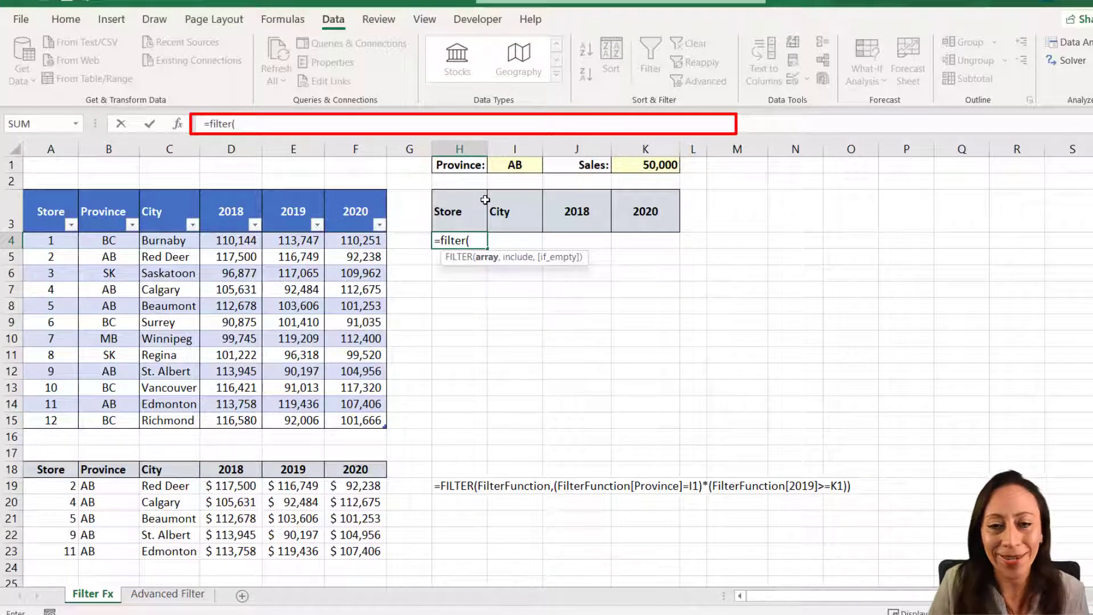
# Step: Nest the copied FILTER inside the H4 FILTER with include array {1,0,1,1,0,1}
pyautogui.moveTo(512, 257); pyautogui.dragTo(282, 150)
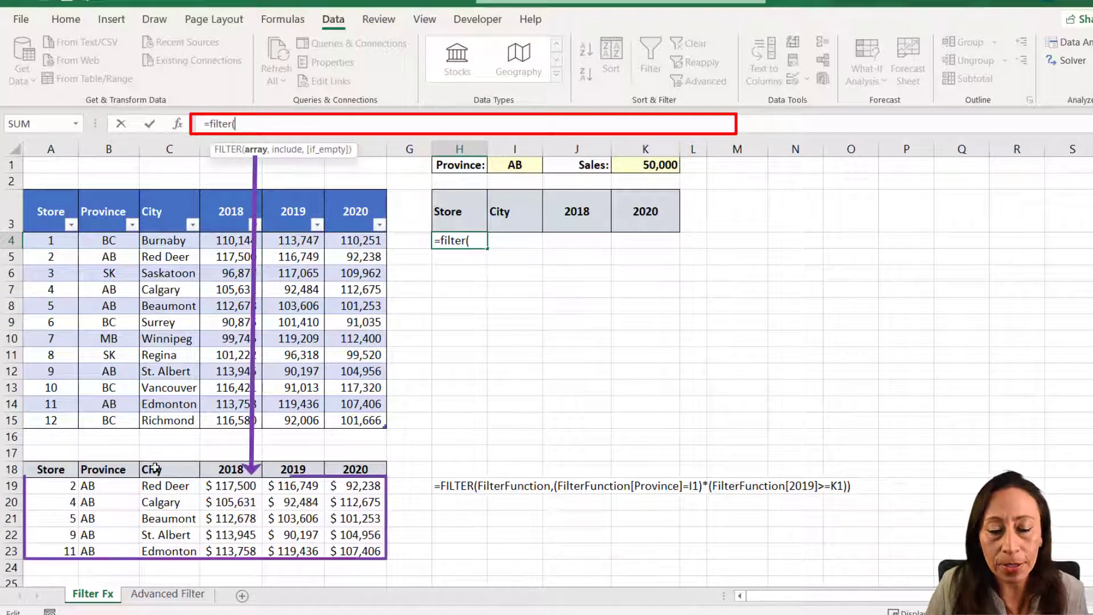
pyautogui.hotkey('ctrl', 'v')
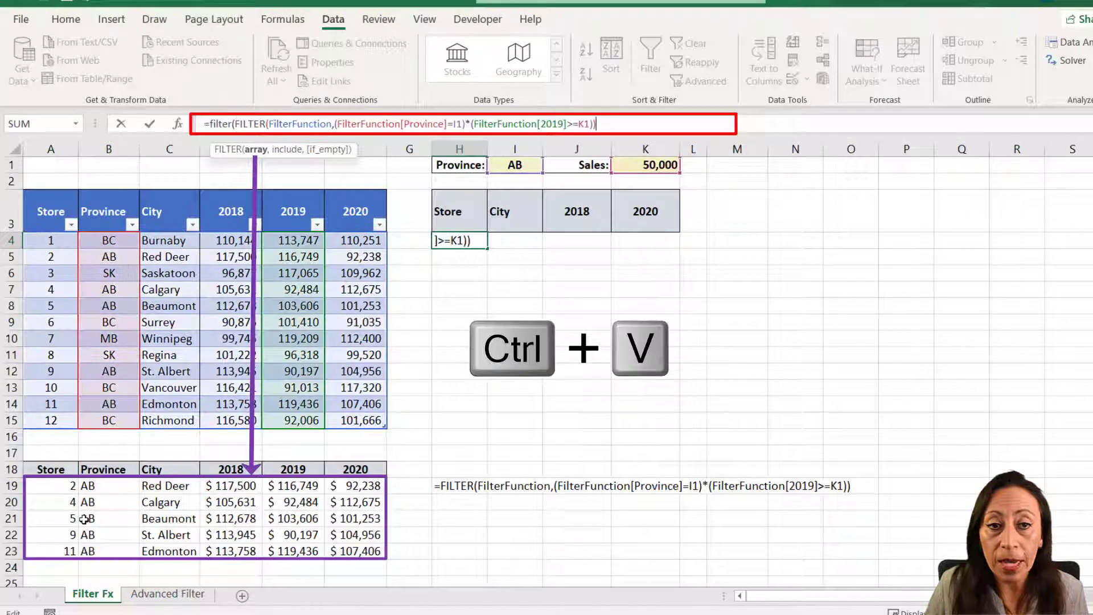
pyautogui.write(',{')
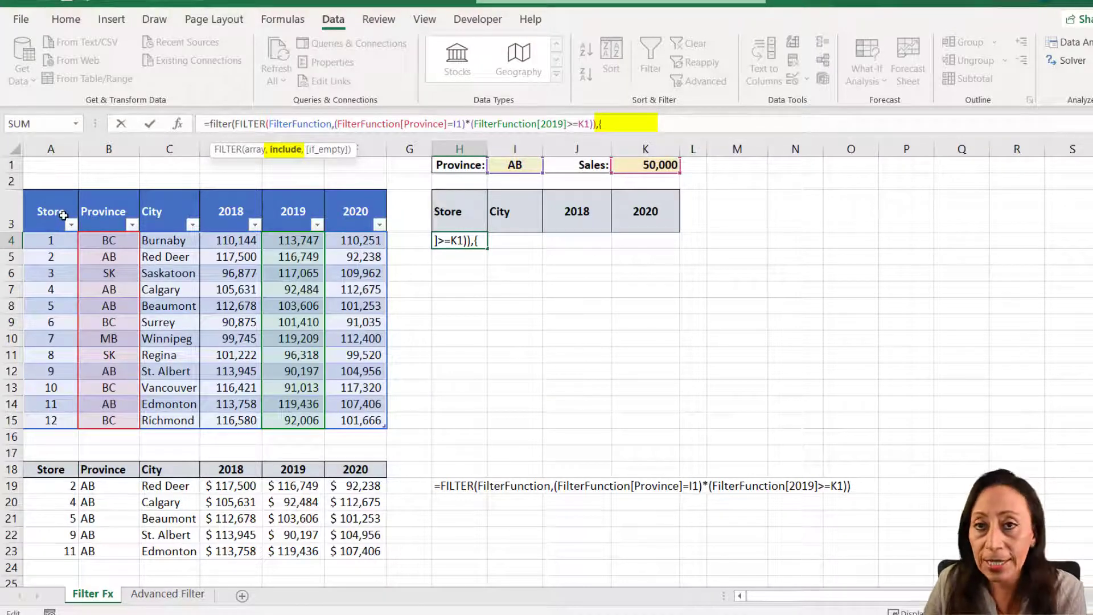
pyautogui.write('1,')
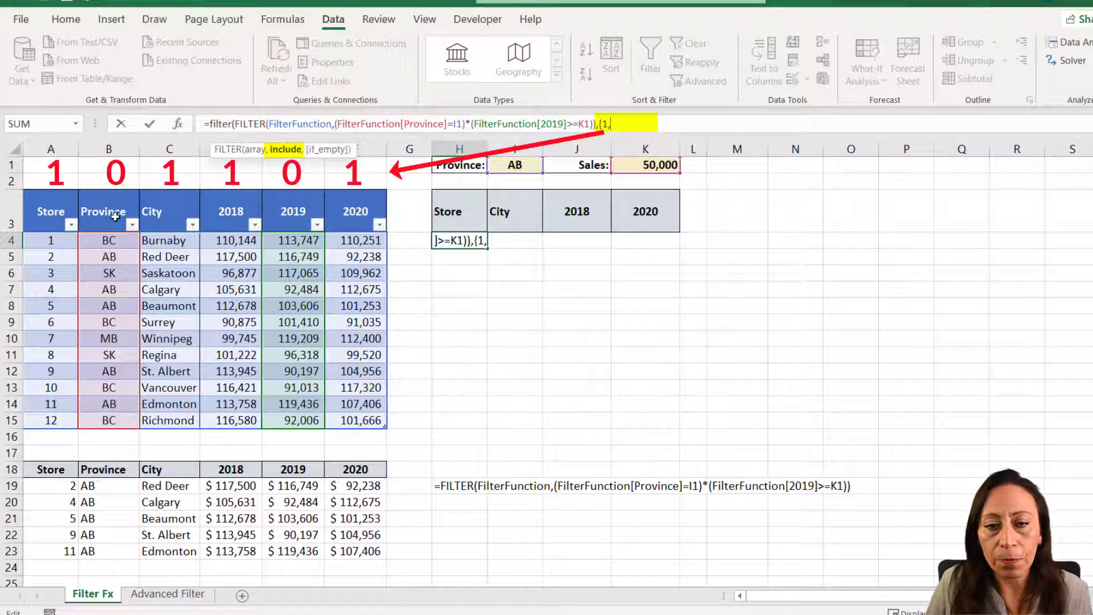
pyautogui.write('0')
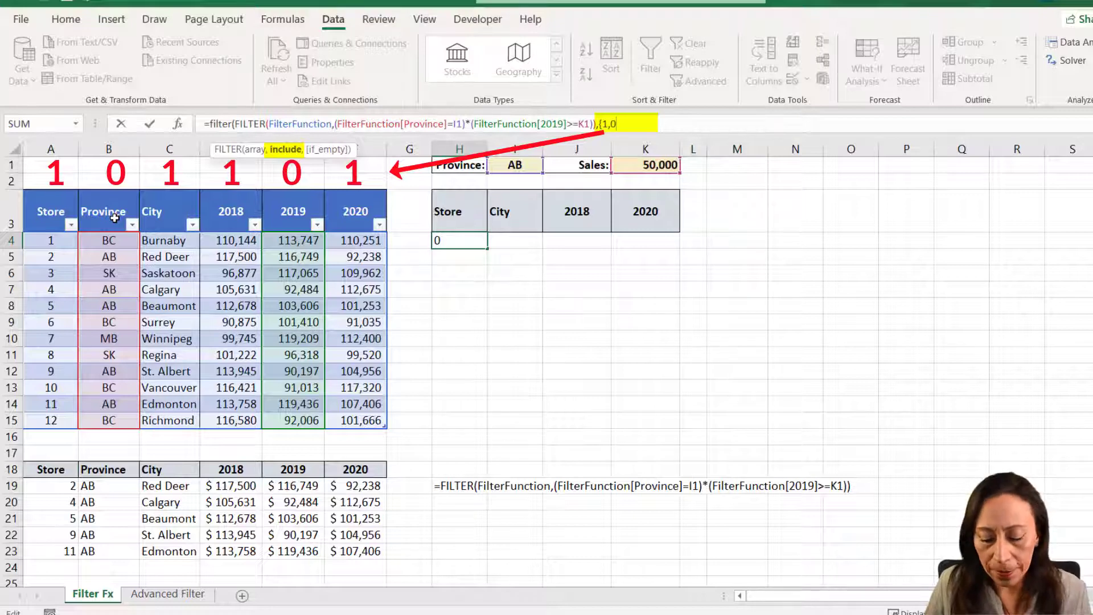
pyautogui.write(',')
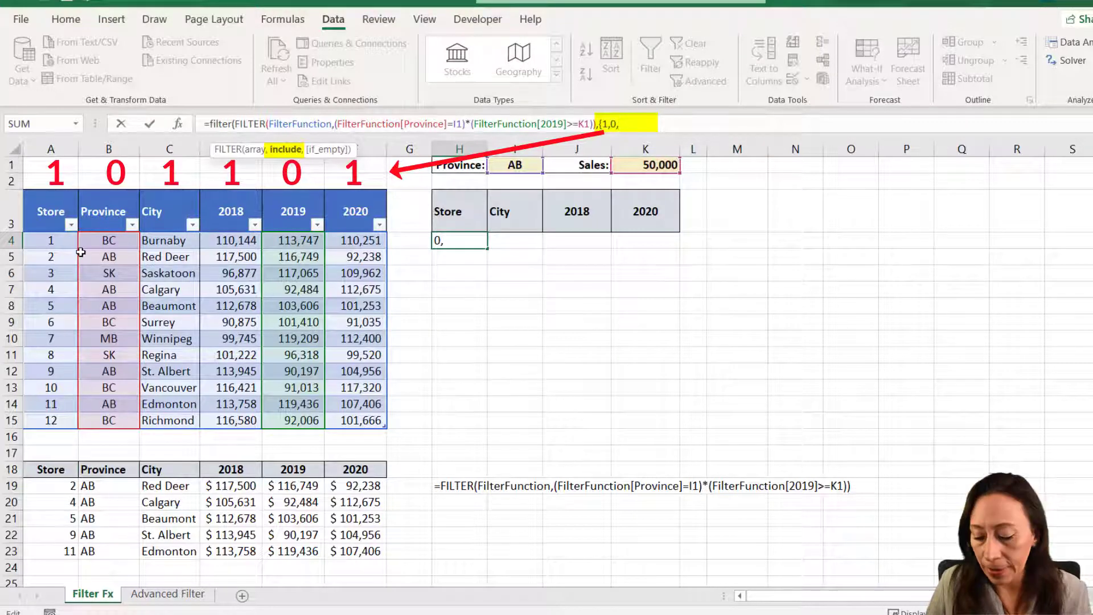
pyautogui.write('1,1,0,')
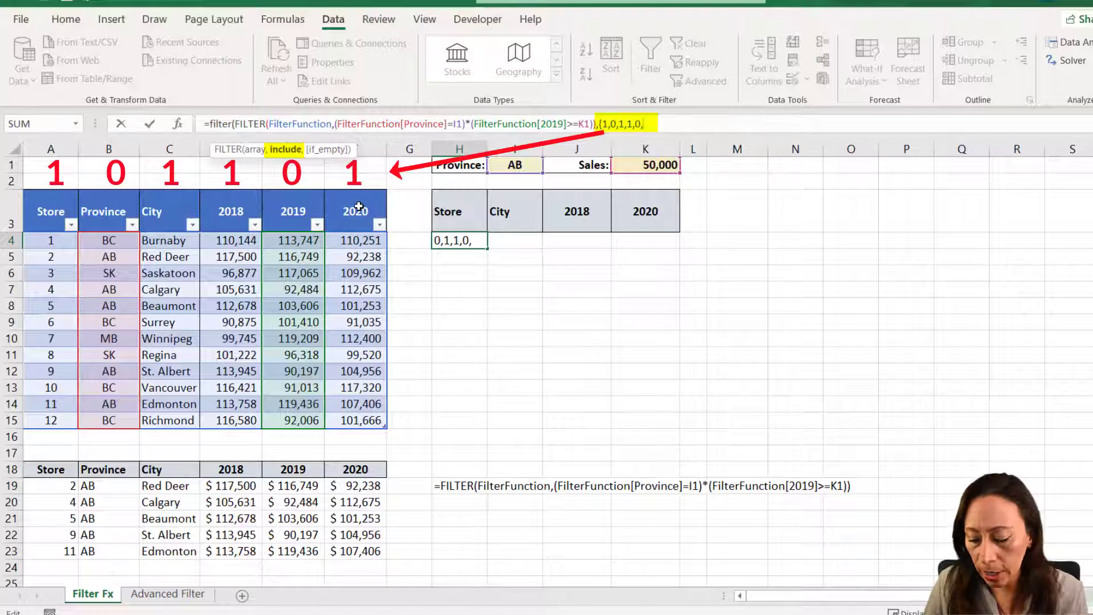
pyautogui.write('1')
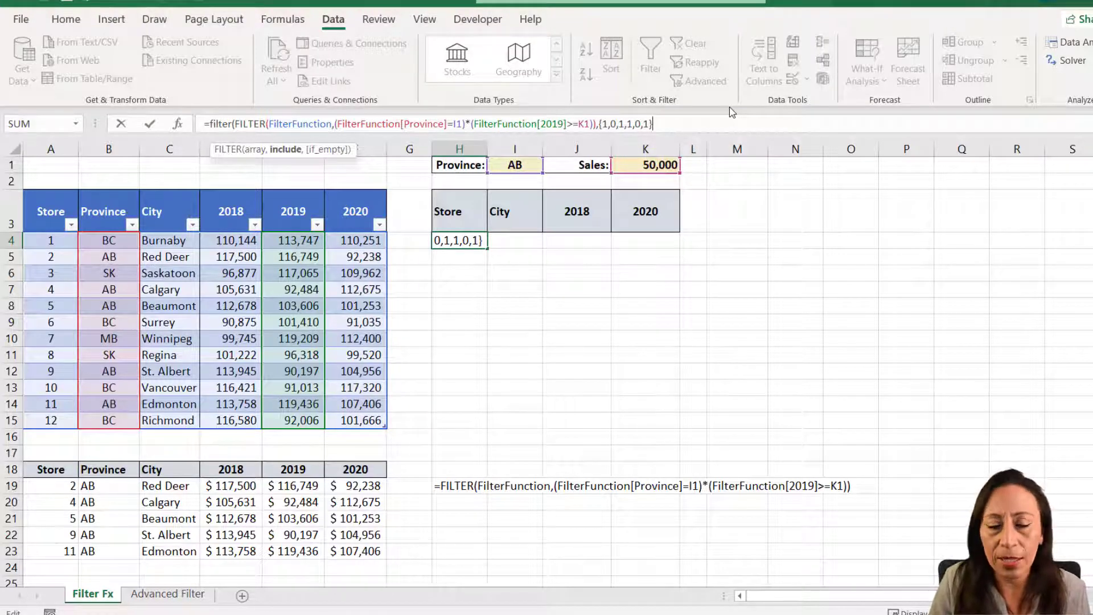
pyautogui.write(')')
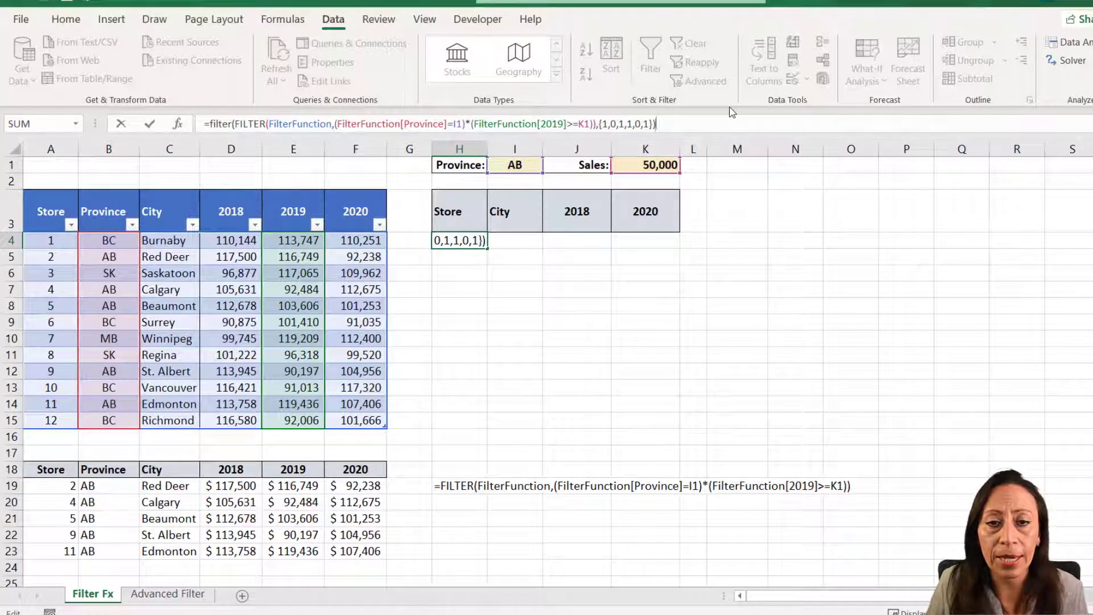
pyautogui.press('Return')
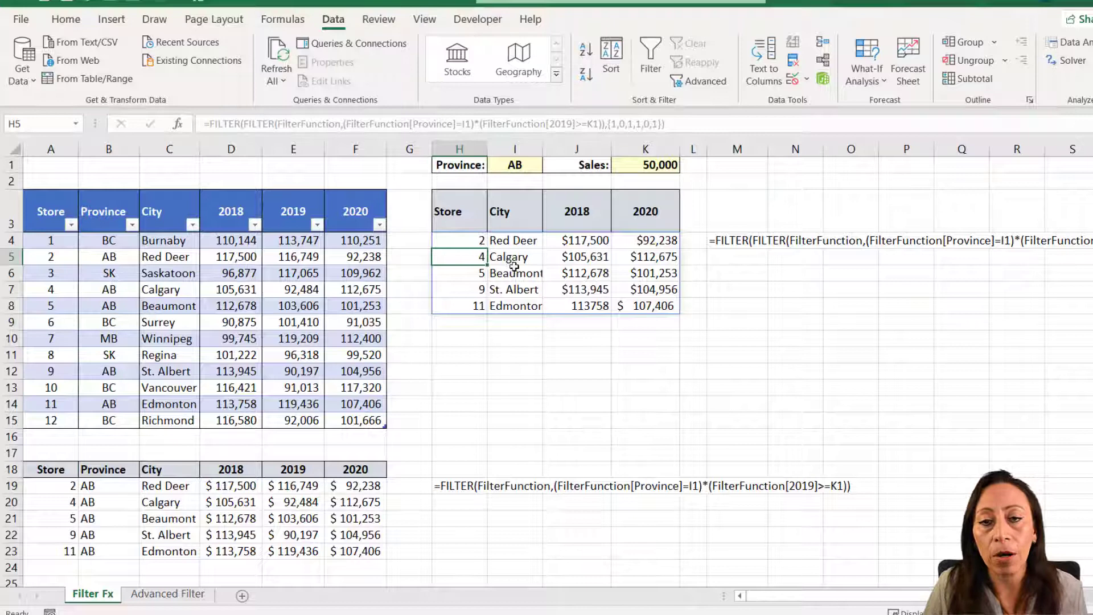
# Step: Move the FORMULATEXT display from M4 down to H13 beneath the five-store result
pyautogui.click(753, 241)
pyautogui.moveTo(752, 241)
pyautogui.mouseDown()
pyautogui.moveTo(530, 358)
pyautogui.moveTo(454, 383)
pyautogui.moveTo(465, 381)
pyautogui.mouseUp()
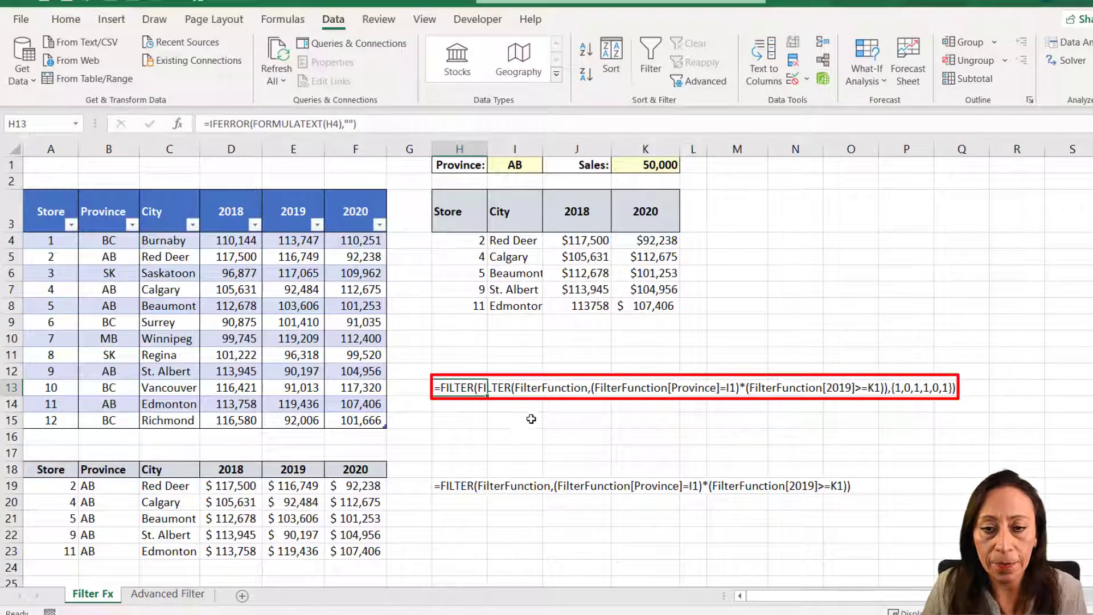
pyautogui.click(479, 422)
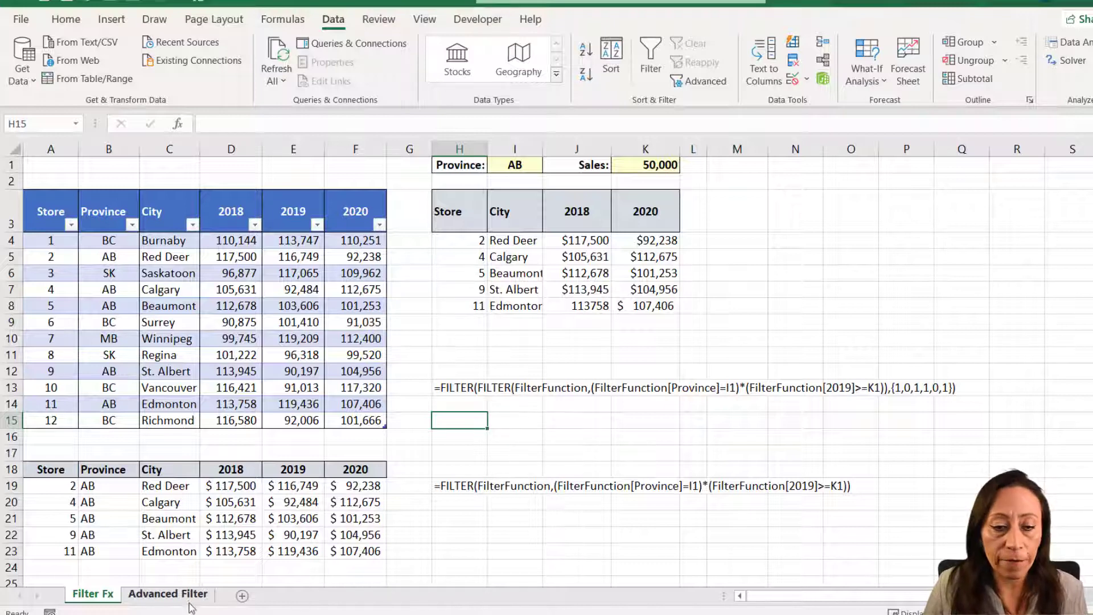
# Step: On the Advanced Filter sheet, check the store table's name, then open Data > Advanced from H5
pyautogui.click(168, 593)
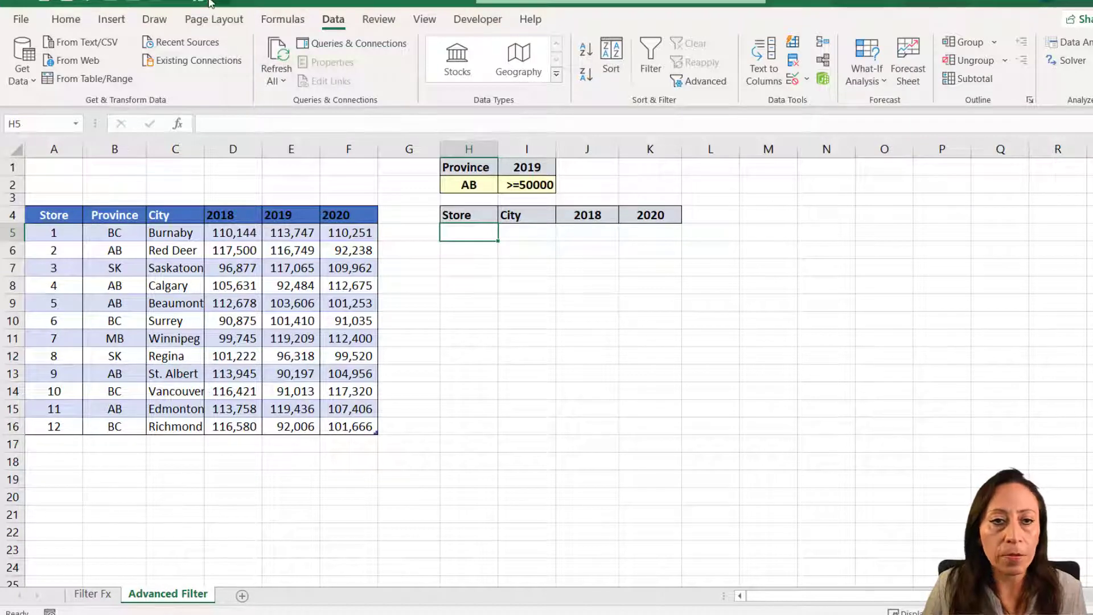
pyautogui.click(171, 249)
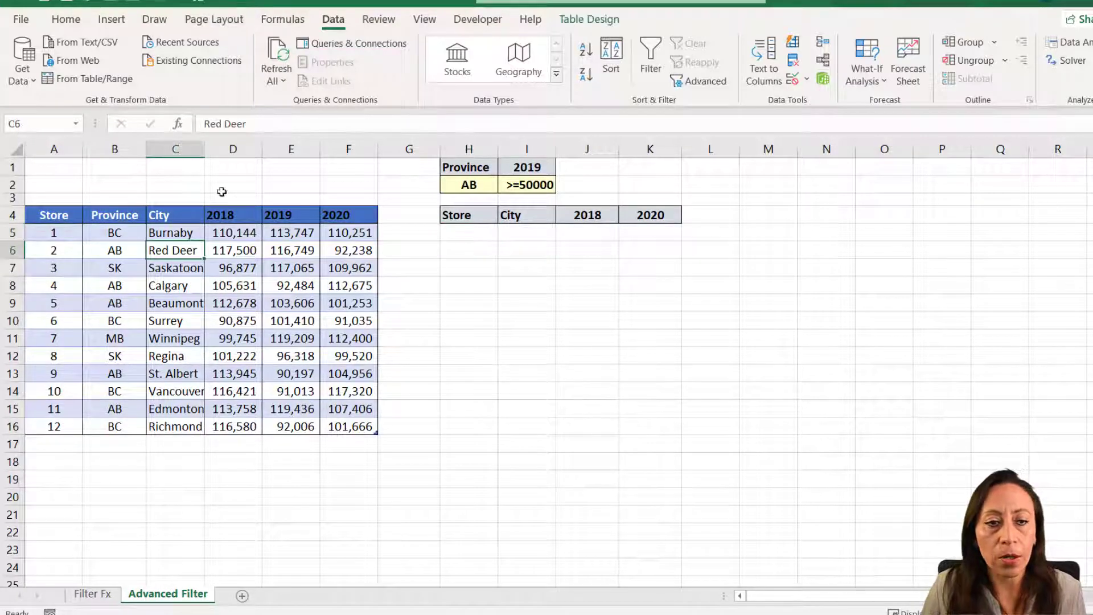
pyautogui.click(619, 20)
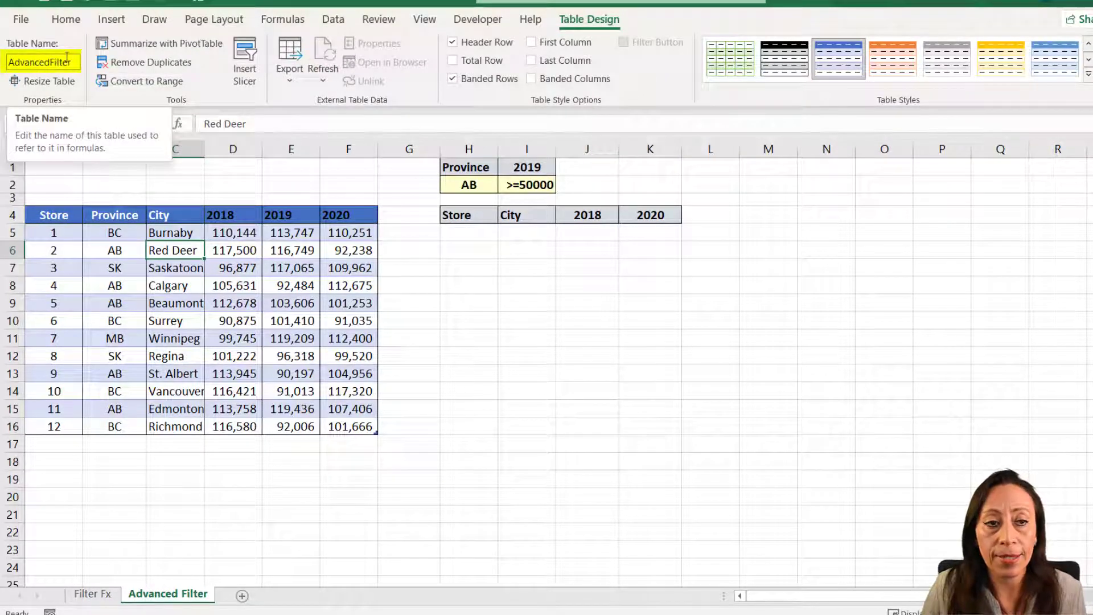
pyautogui.click(446, 232)
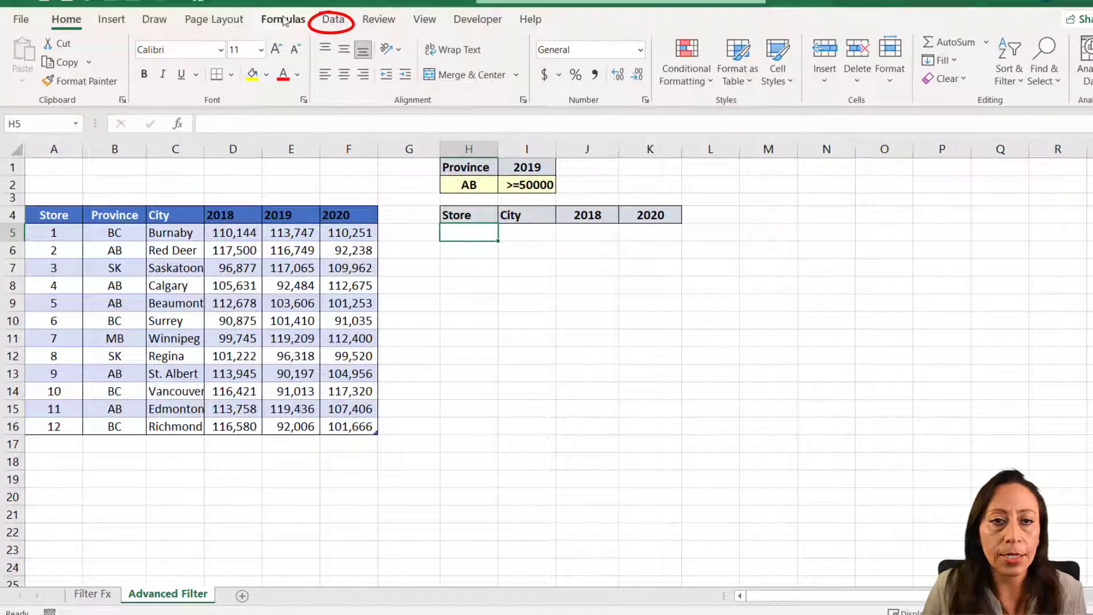
pyautogui.click(339, 24)
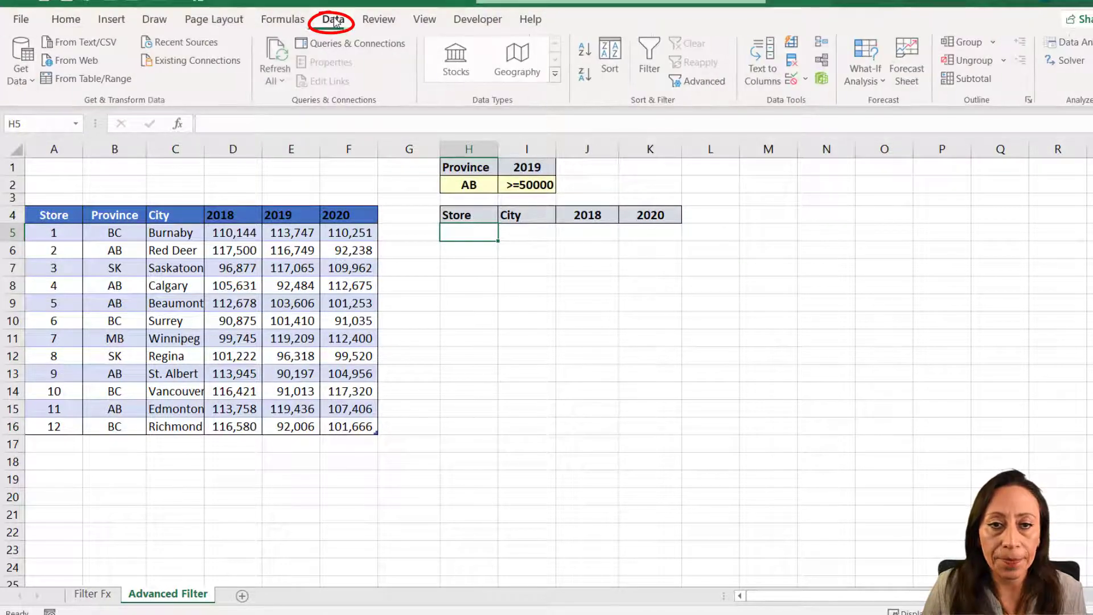
pyautogui.click(709, 87)
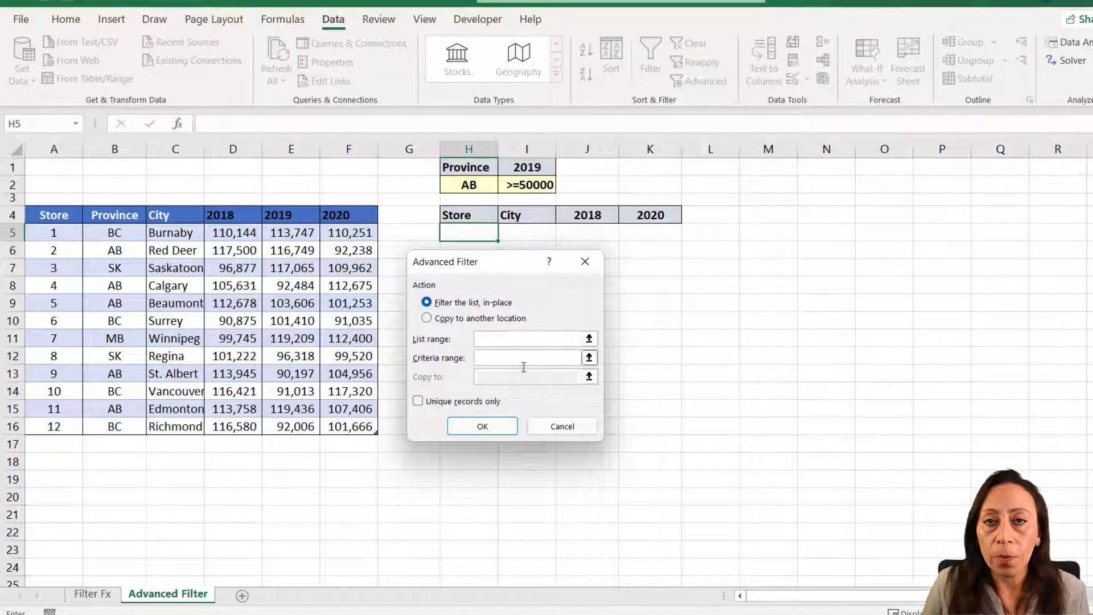
# Step: Set the Advanced Filter list range to the whole AdvancedFilter store table
pyautogui.click(480, 338)
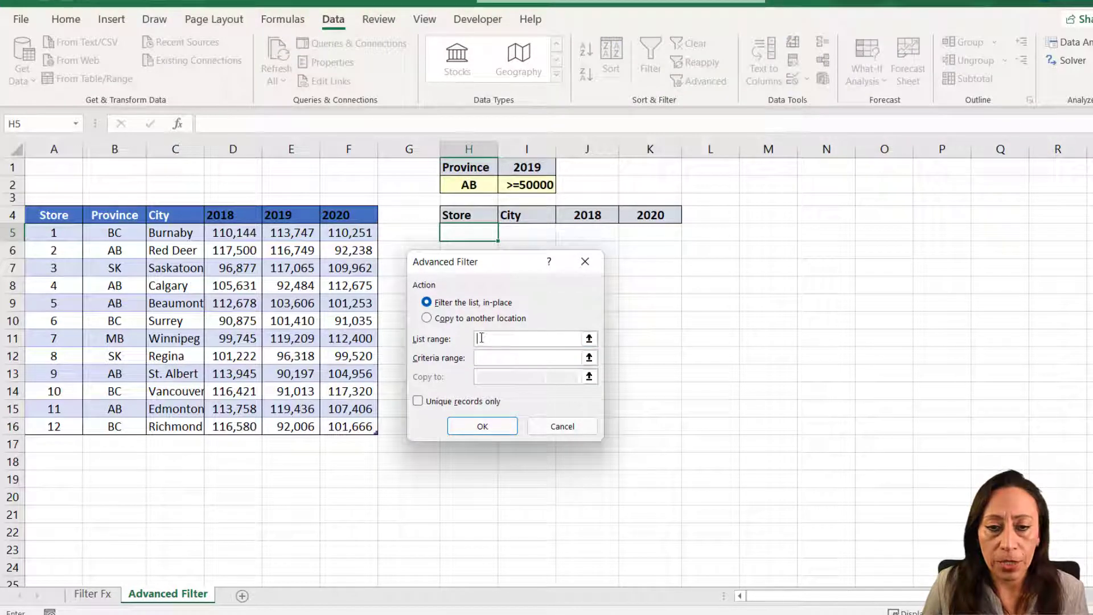
pyautogui.click(25, 202)
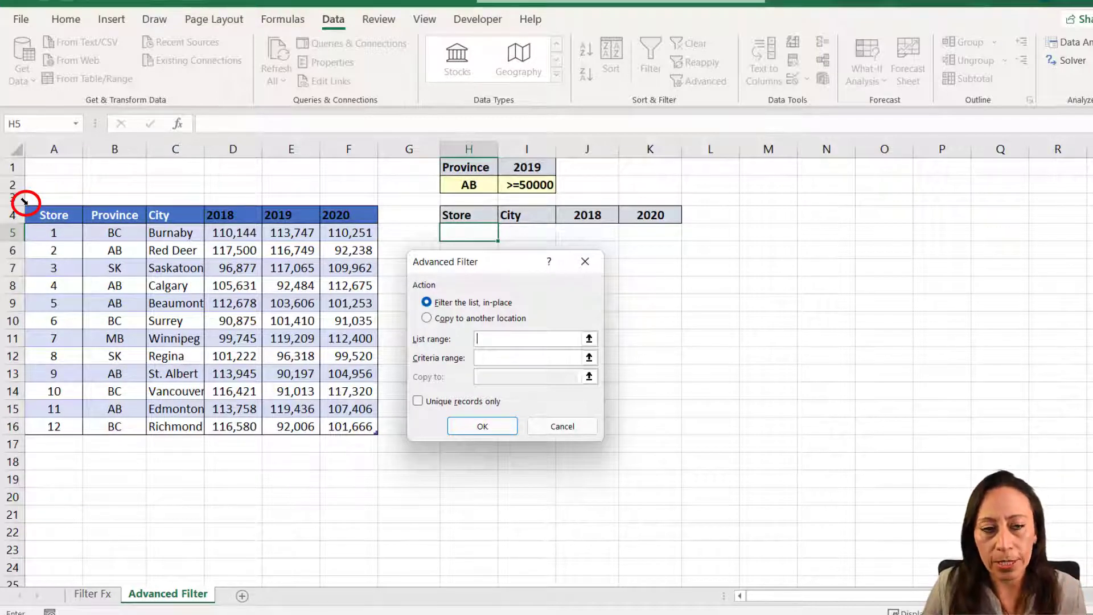
pyautogui.click(24, 201)
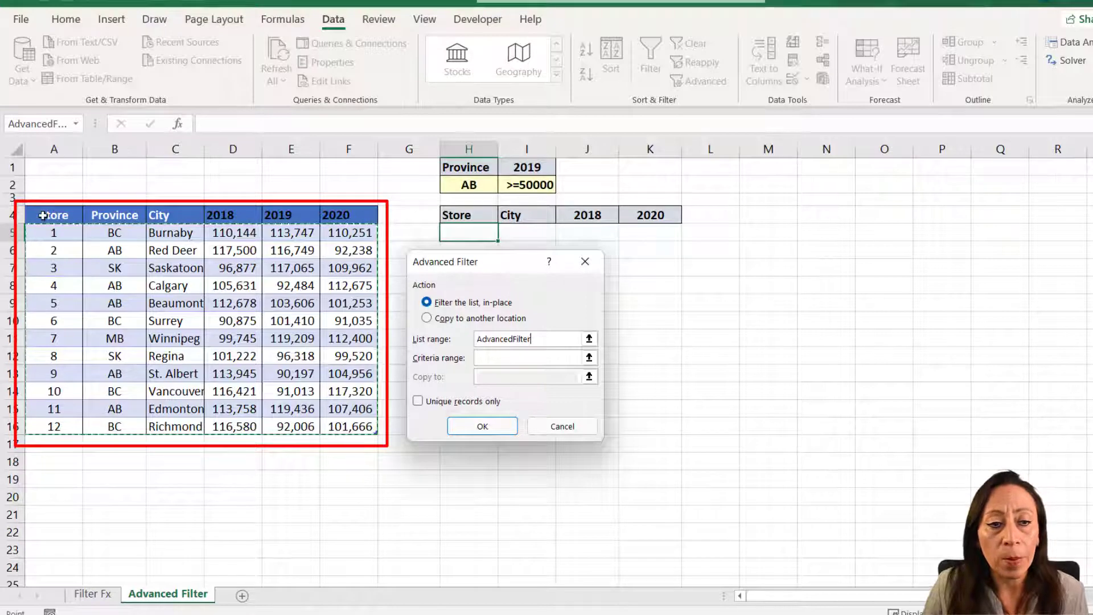
pyautogui.click(26, 212)
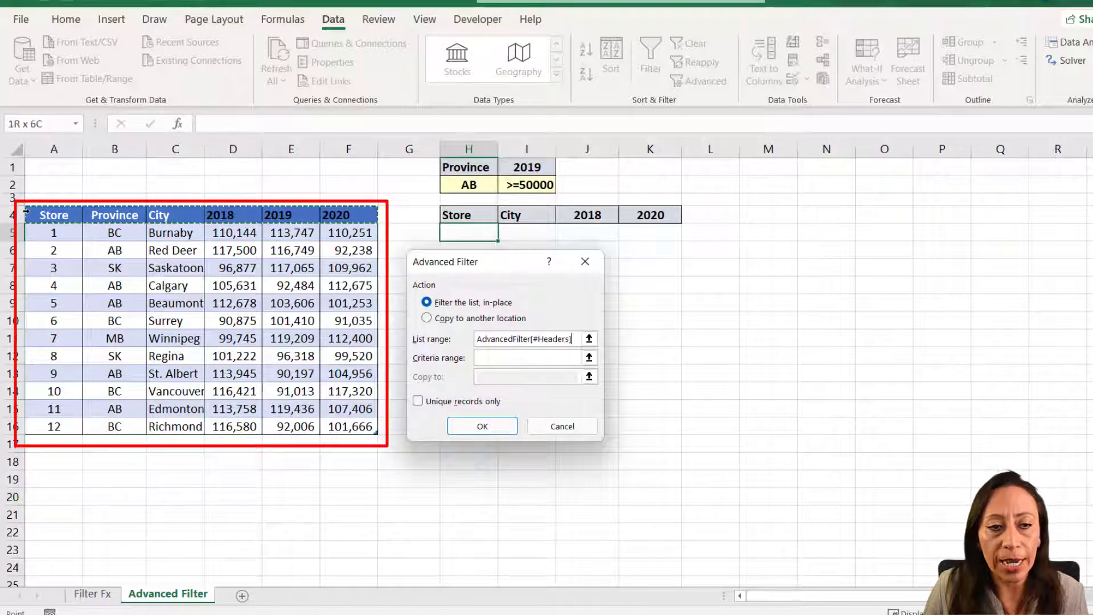
pyautogui.moveTo(381, 392); pyautogui.dragTo(371, 427)
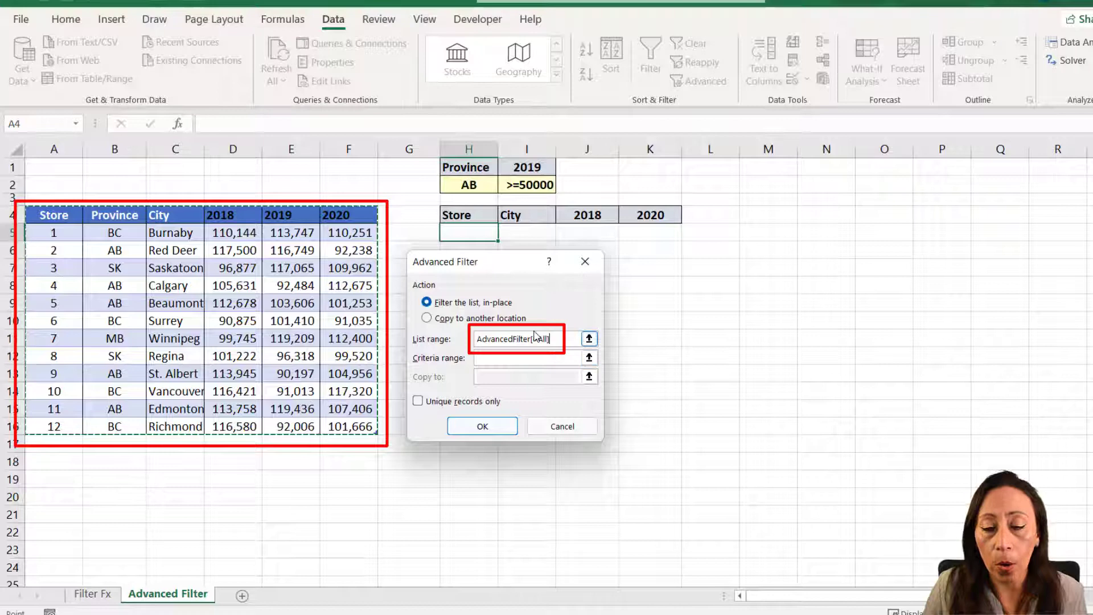
# Step: Use criteria range H1:I2 and copy the results to H4:K4
pyautogui.click(519, 360)
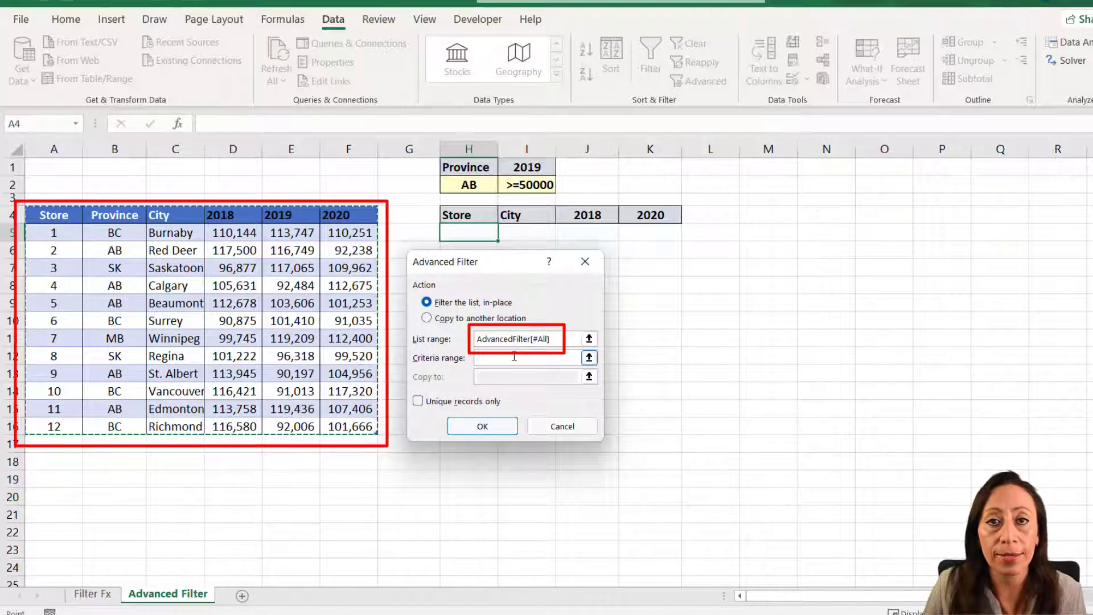
pyautogui.click(515, 357)
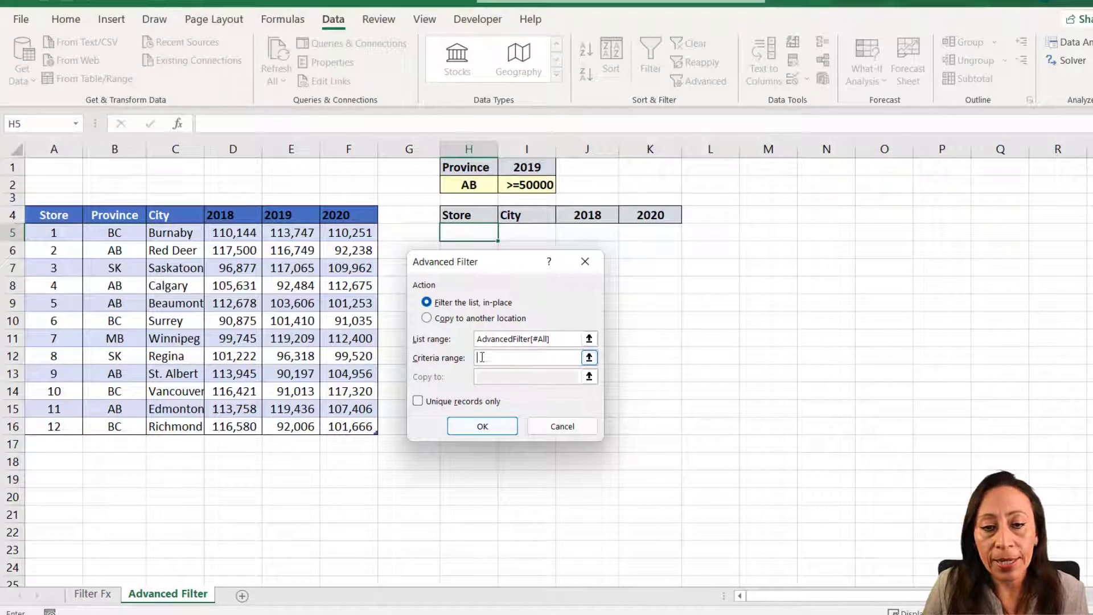
pyautogui.moveTo(475, 168); pyautogui.dragTo(524, 189)
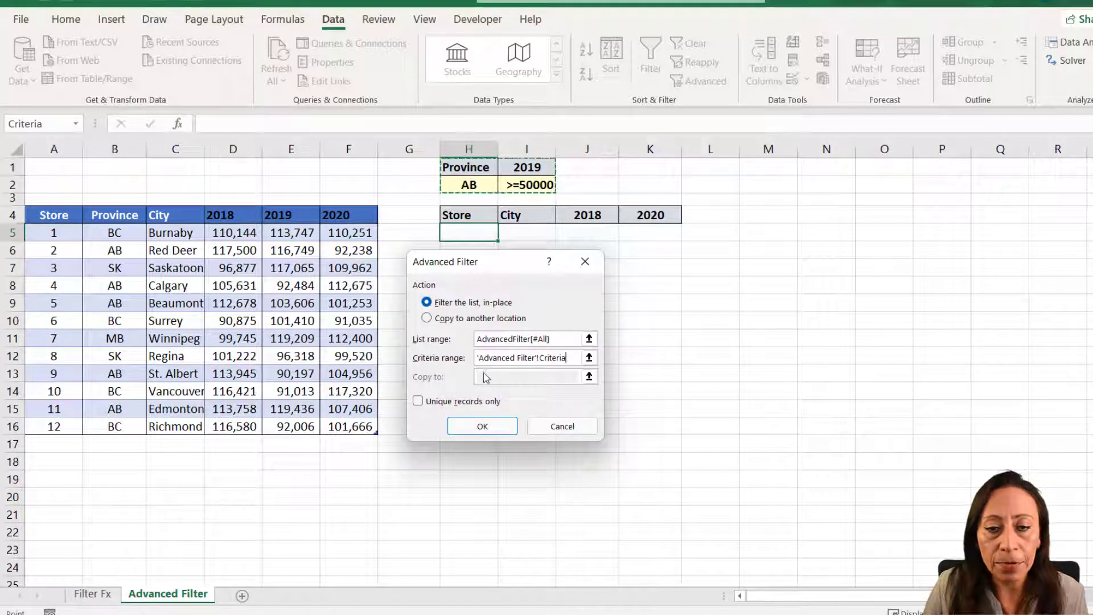
pyautogui.click(428, 317)
pyautogui.click(485, 214)
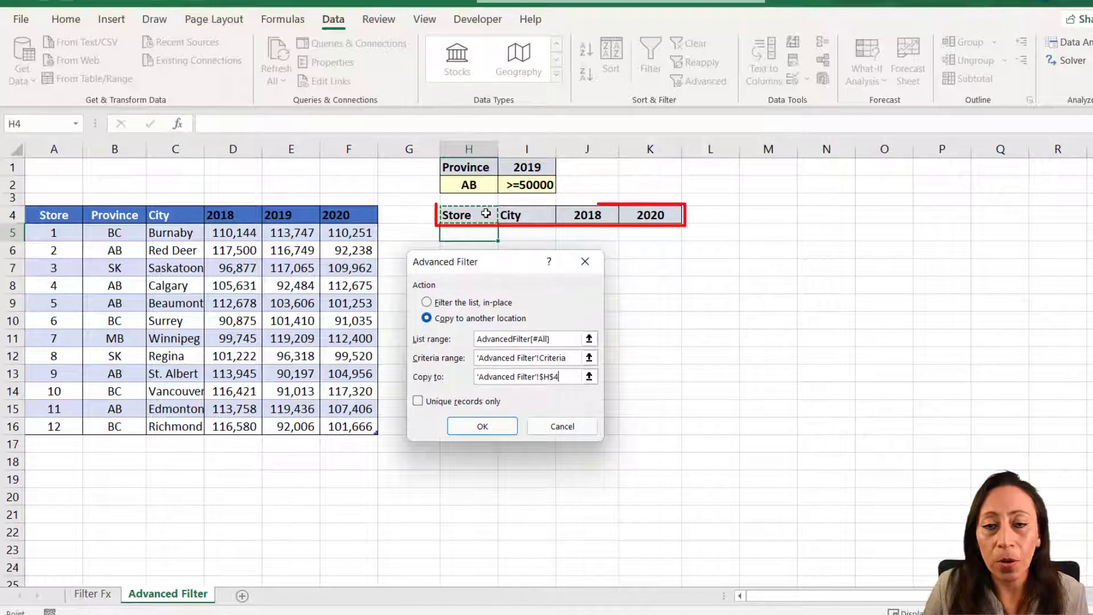
pyautogui.moveTo(486, 214); pyautogui.dragTo(627, 213)
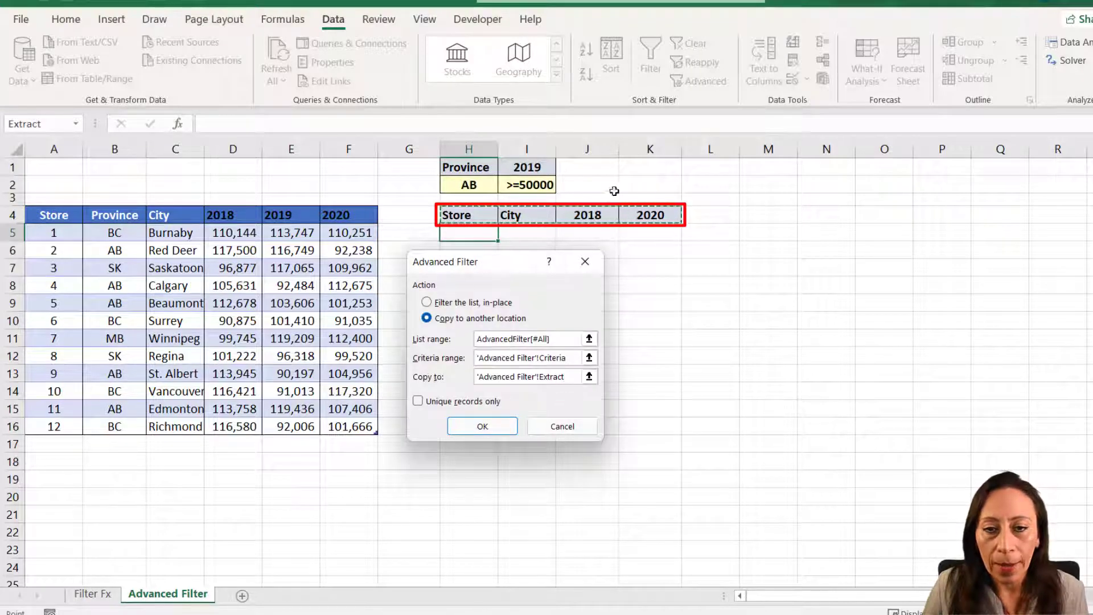
pyautogui.click(481, 426)
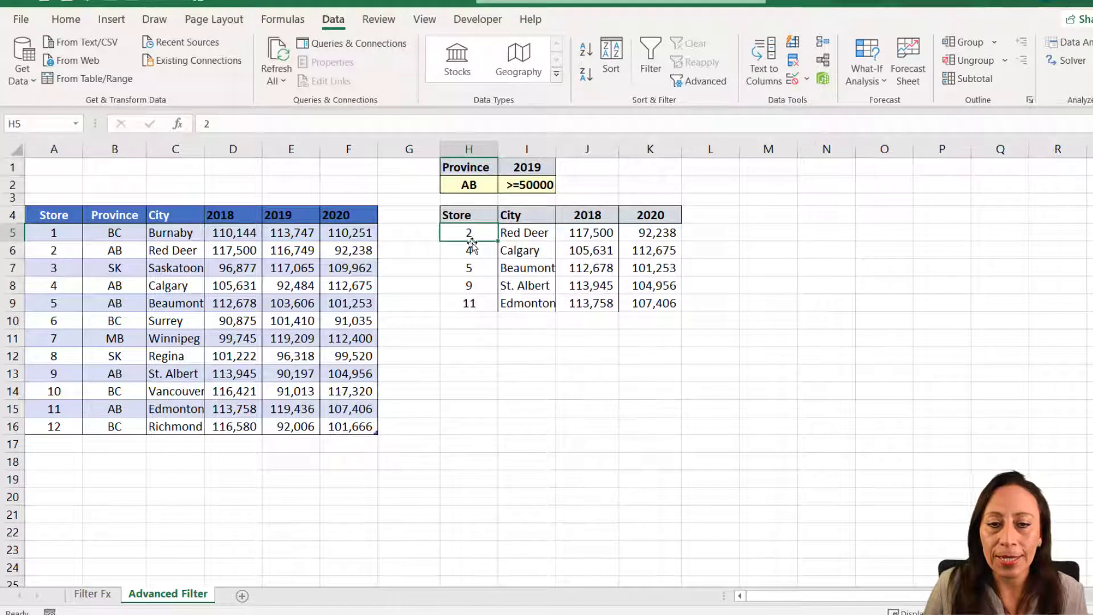
# Step: Review the AB and >=50000 criteria, then set the H2 Province criterion to BC
pyautogui.click(453, 191)
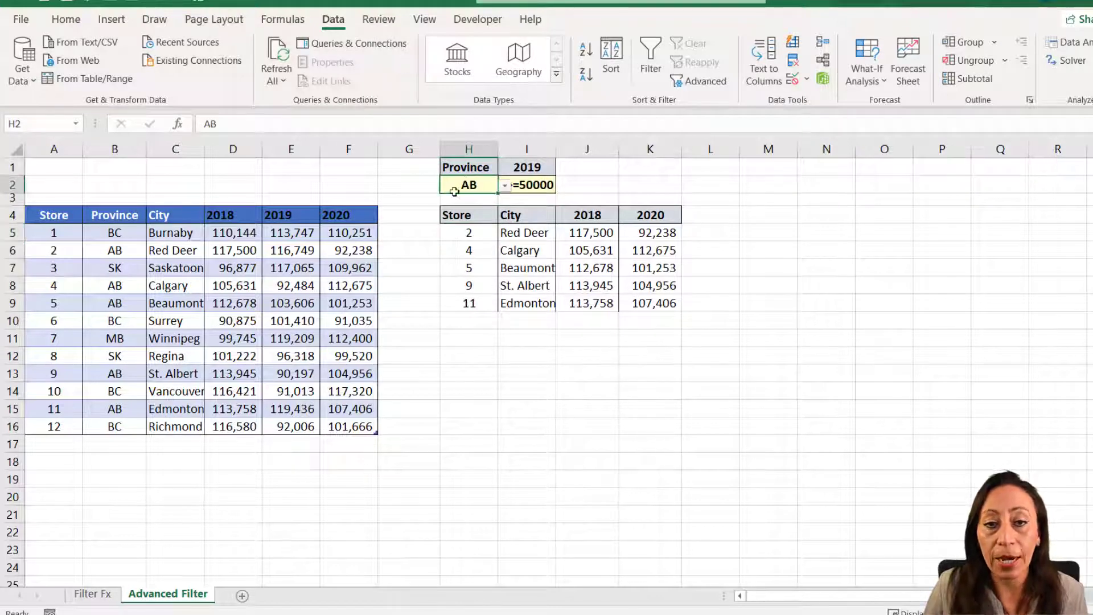
pyautogui.click(544, 185)
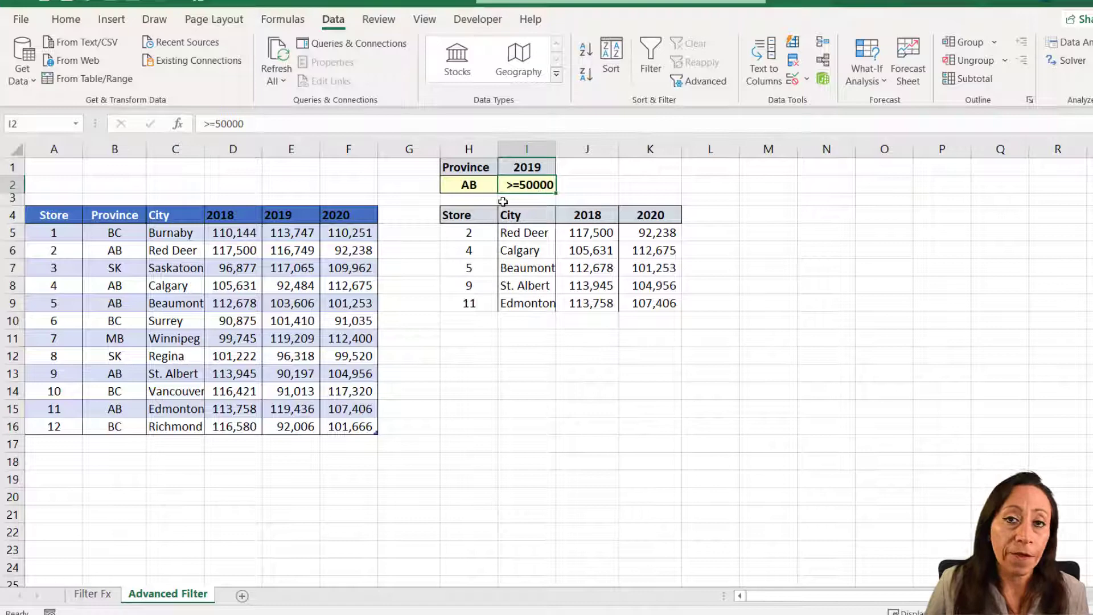
pyautogui.click(474, 183)
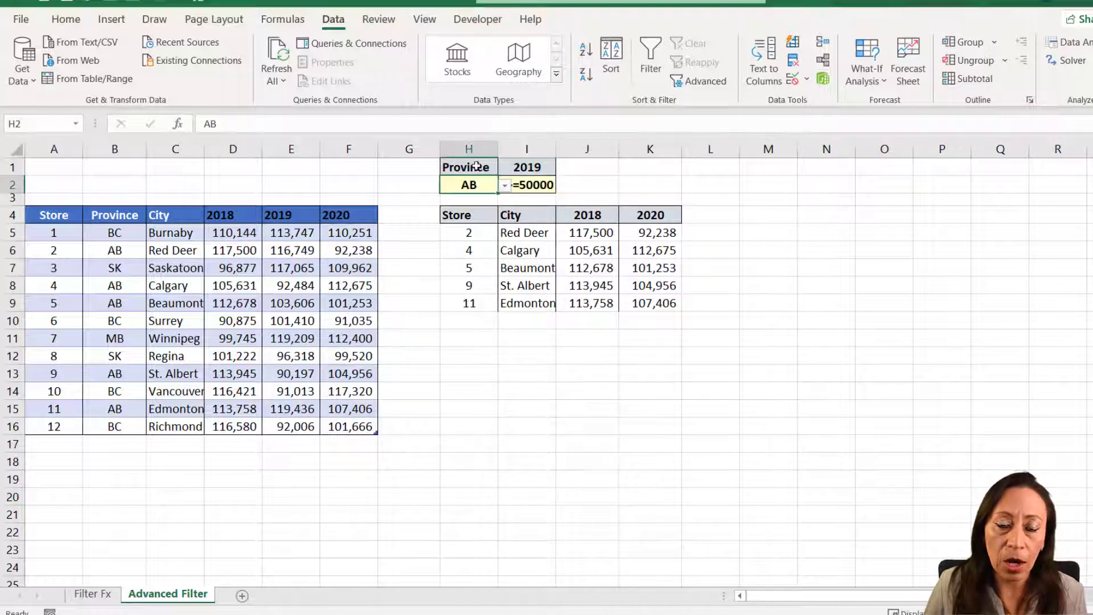
pyautogui.click(505, 187)
pyautogui.click(493, 213)
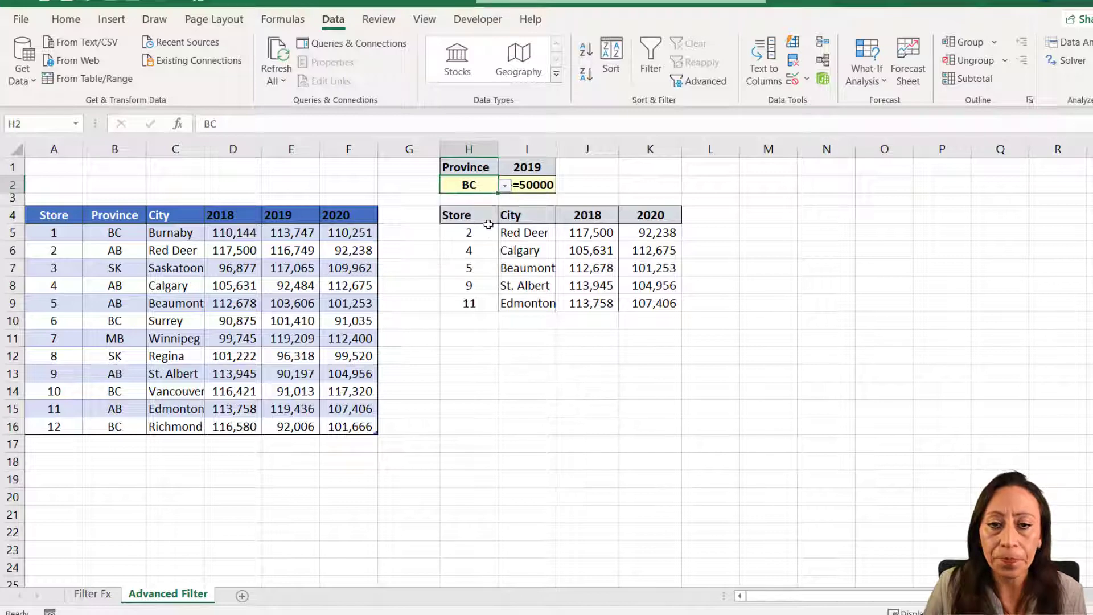
pyautogui.click(488, 231)
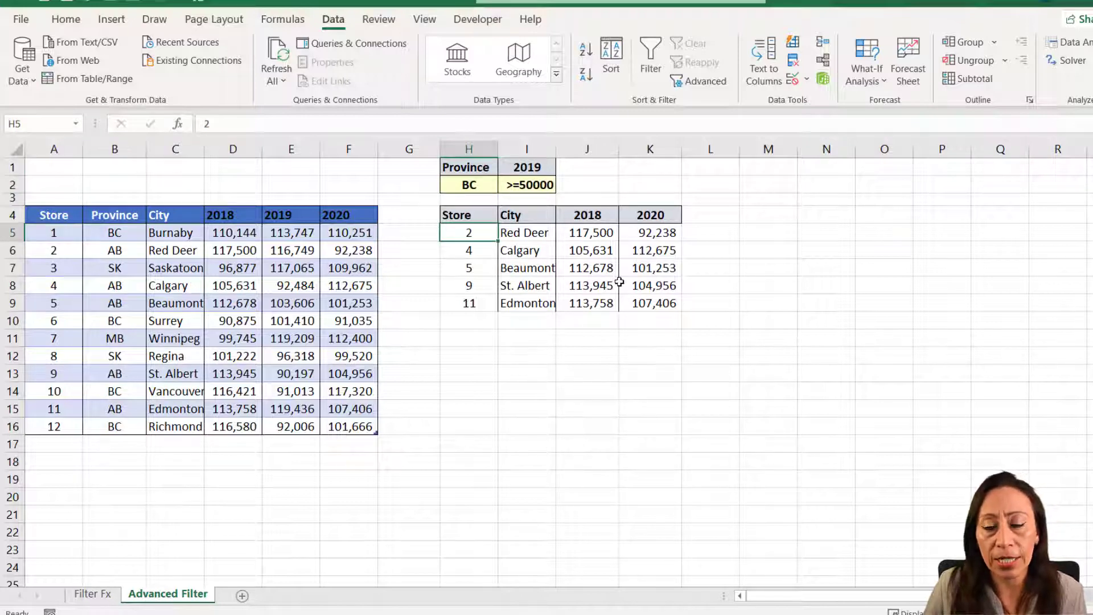
# Step: Rerun Advanced Filter copying to H4:K4, listing BC stores 1, 6, 10 and 12
pyautogui.click(703, 81)
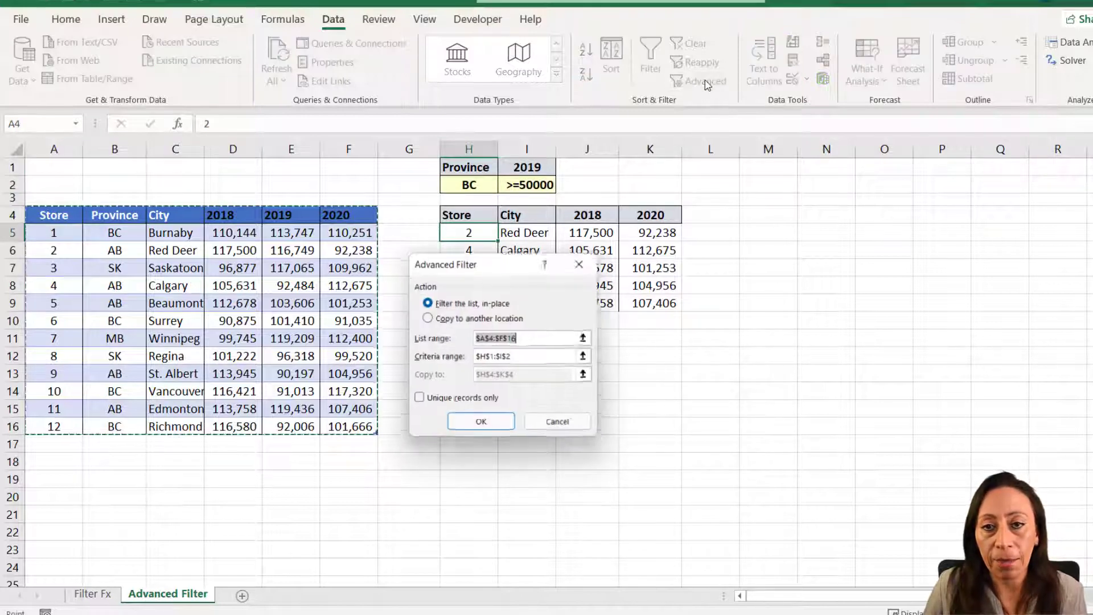
pyautogui.click(479, 318)
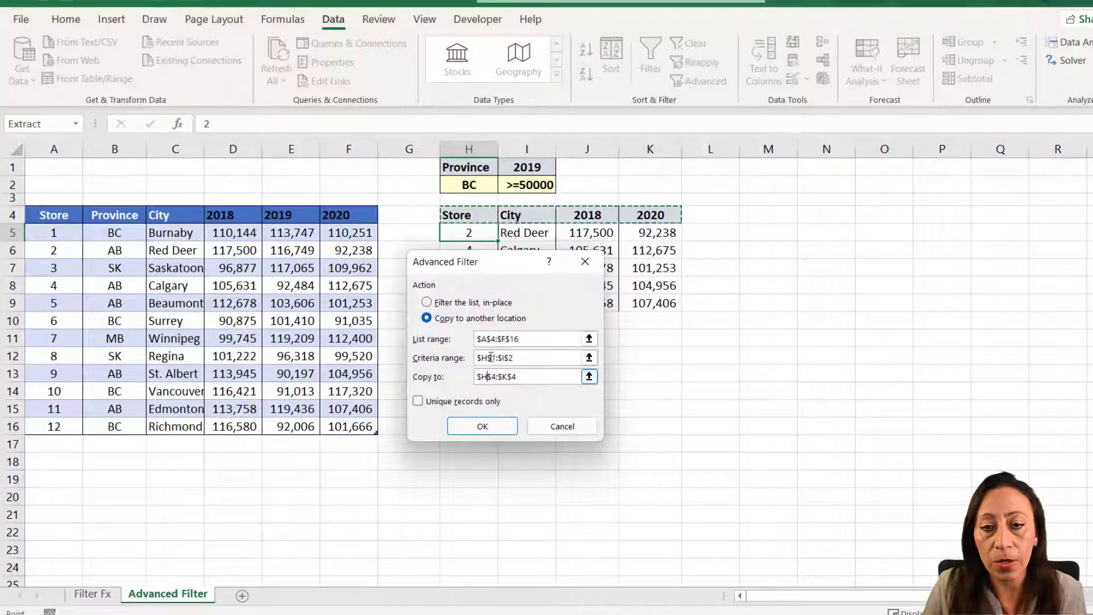
pyautogui.click(482, 425)
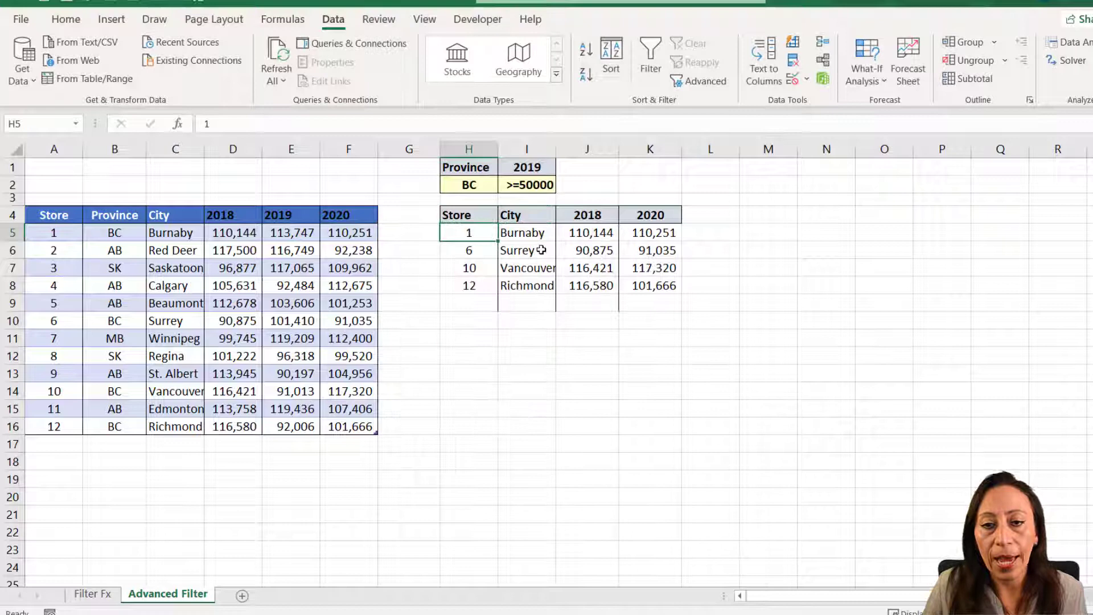